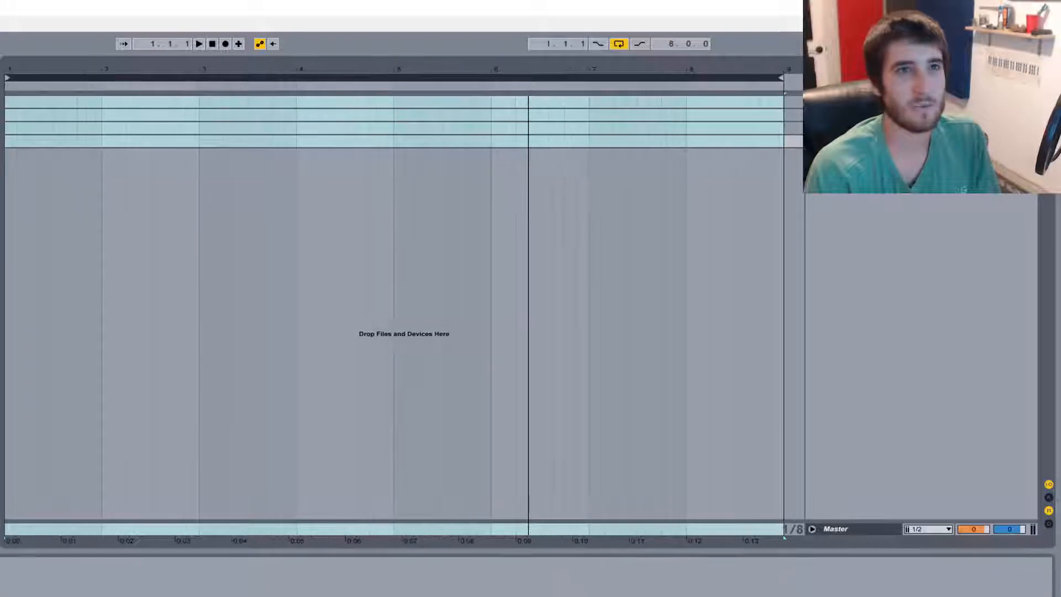
# Step: Add a new MIDI track below the existing ones and extend the arrangement loop to 16 bars
pyautogui.click(306, 192)
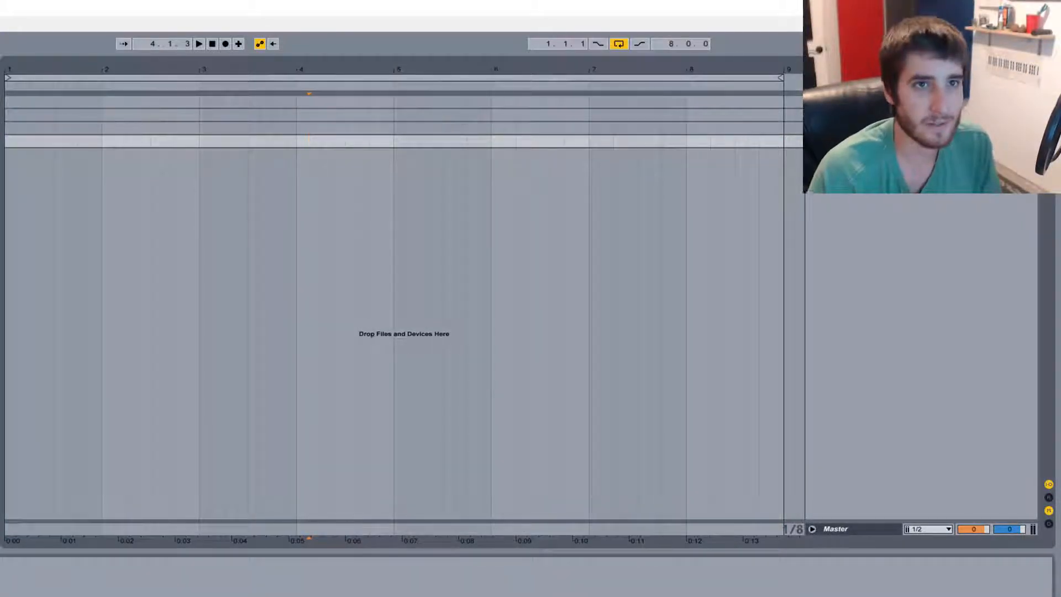
pyautogui.hotkey('ctrl', 'shift', 't')
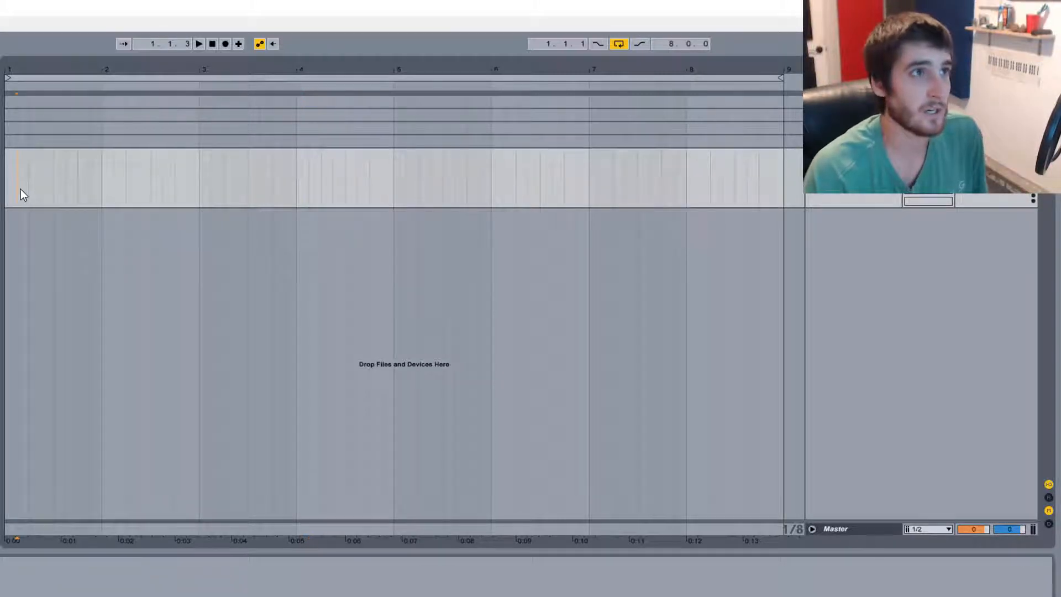
pyautogui.moveTo(133, 71); pyautogui.dragTo(81, 45)
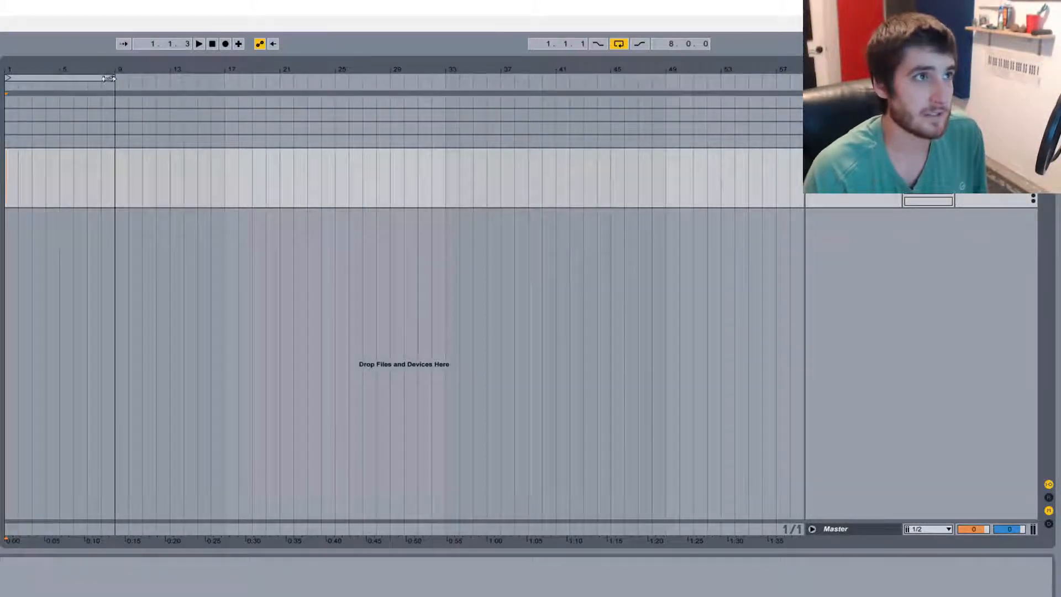
pyautogui.moveTo(112, 77); pyautogui.dragTo(223, 77)
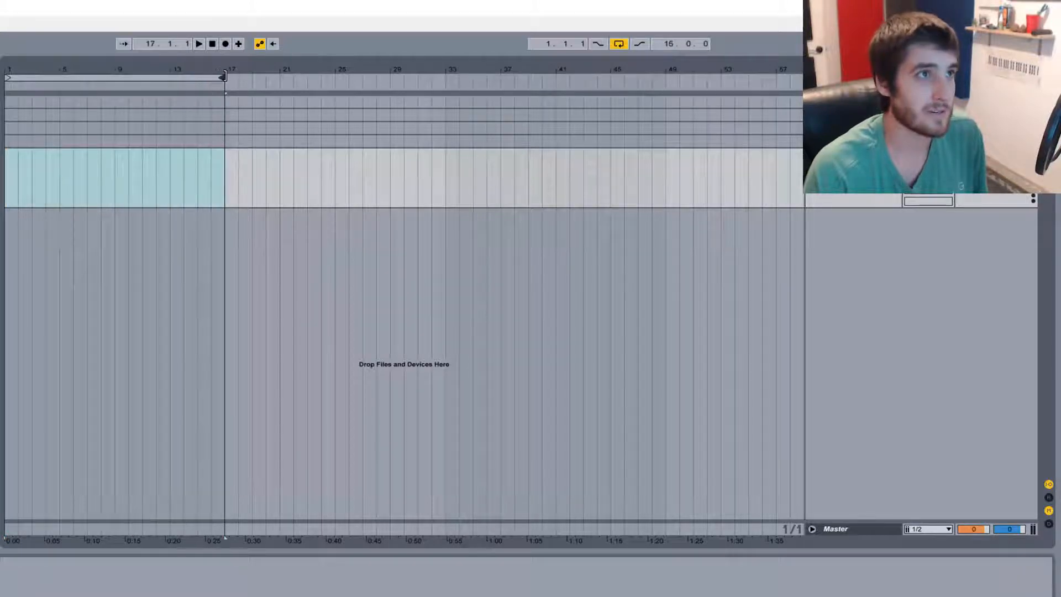
# Step: Create an empty eight-bar MIDI clip over bars 1 to 8 of the new track and name it Intro
pyautogui.moveTo(121, 194); pyautogui.dragTo(7, 191)
pyautogui.click(113, 192)
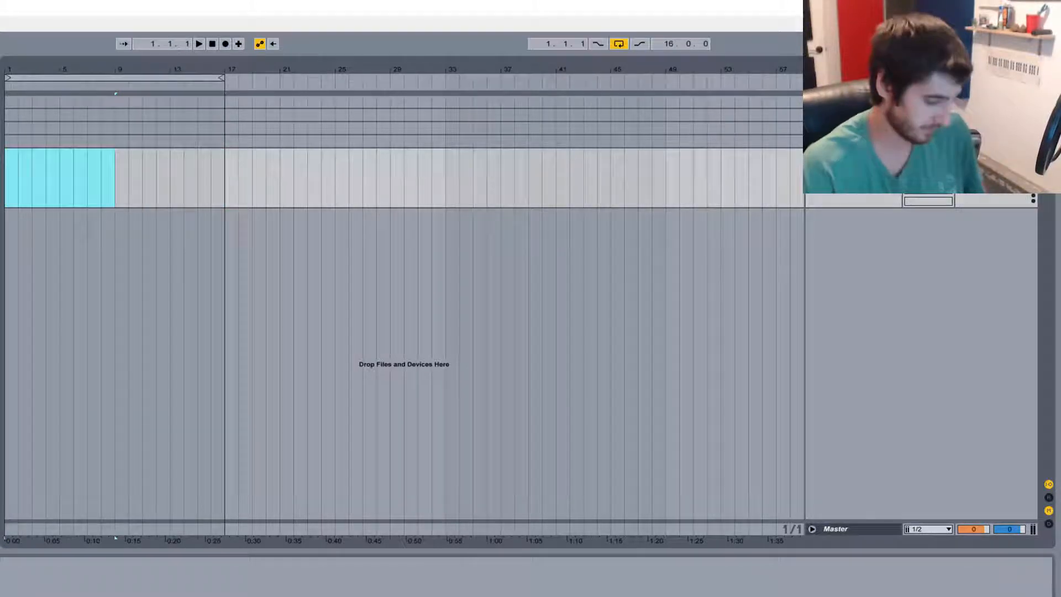
pyautogui.hotkey('ctrl', 'shift', 'm')
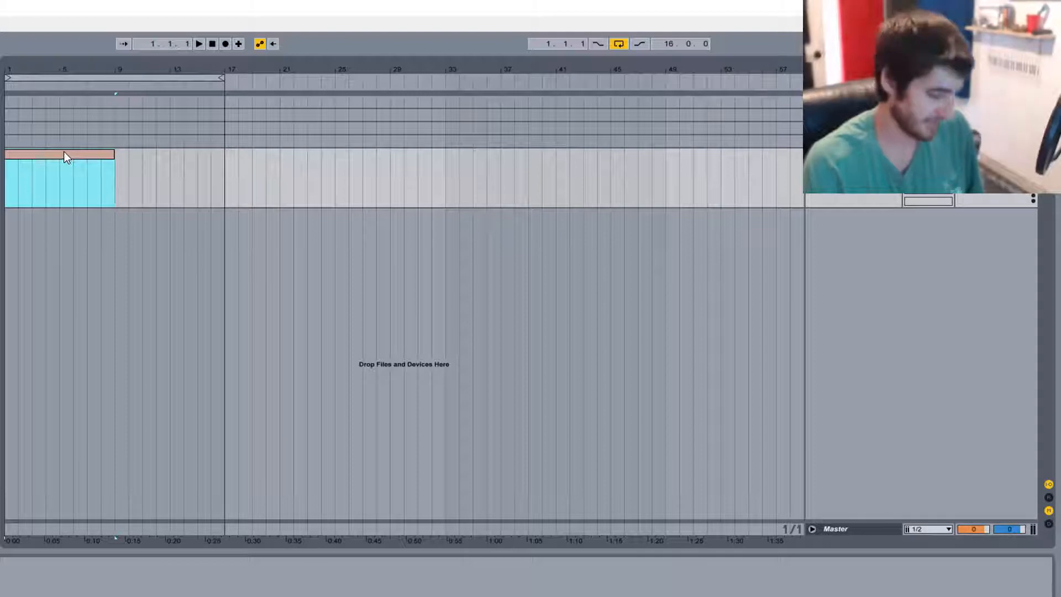
pyautogui.hotkey('ctrl', 'r')
pyautogui.write('Intro')
pyautogui.press('Return')
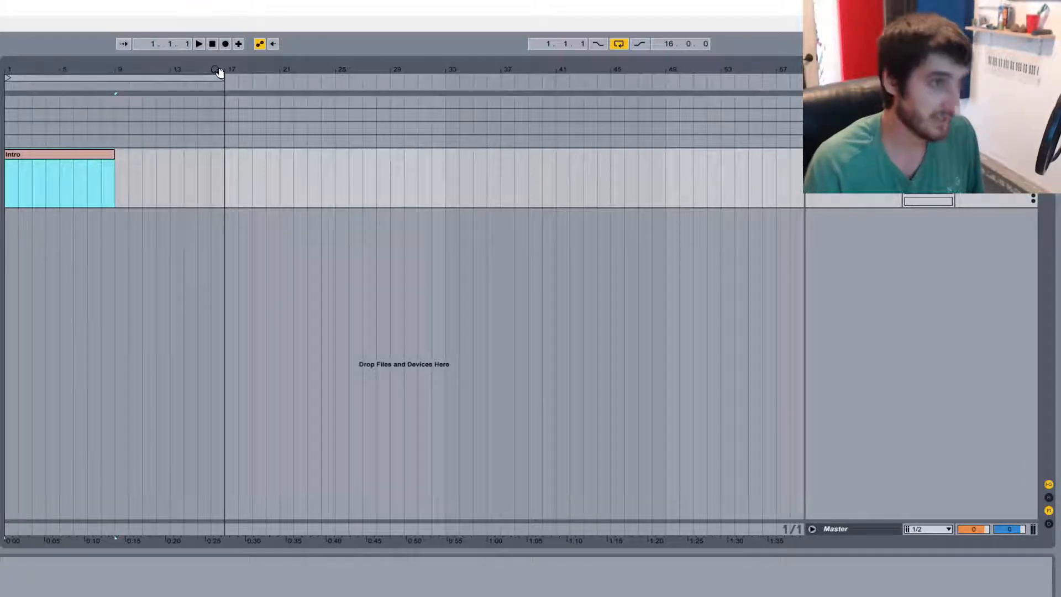
# Step: Duplicate the Intro clip directly after itself and rename the copy Bridge
pyautogui.hotkey('ctrl', 'd')
pyautogui.hotkey('ctrl', 'r')
pyautogui.write('Brid')
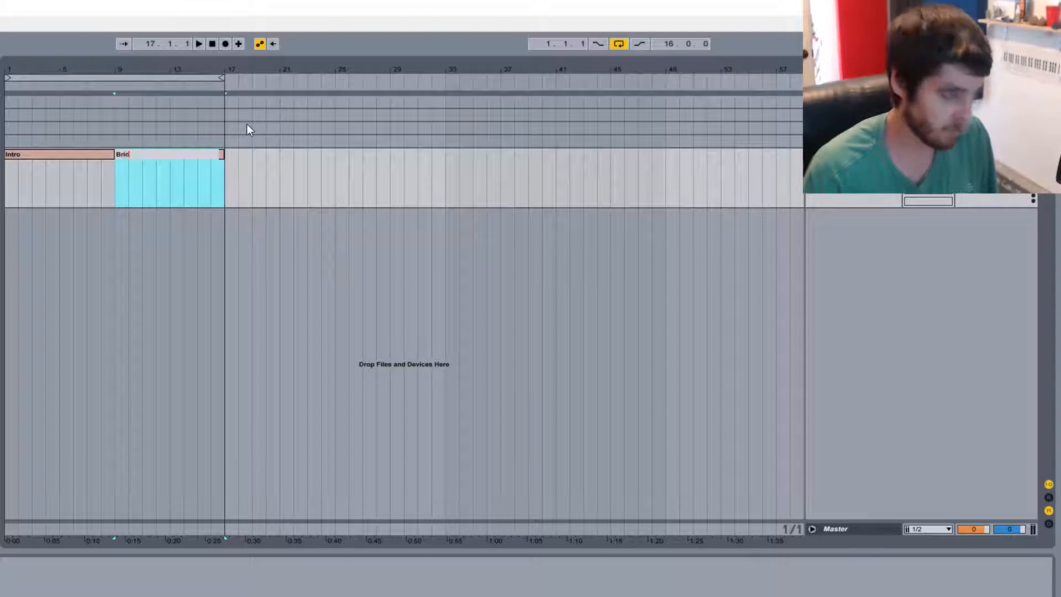
pyautogui.write('ge')
pyautogui.press('Return')
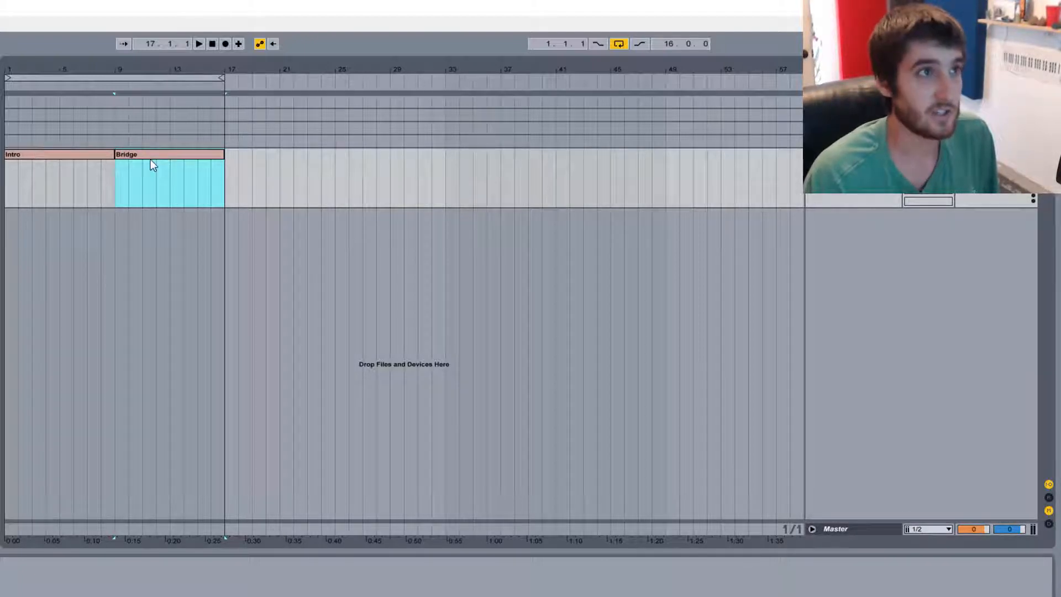
# Step: Create an empty eight-bar MIDI clip starting at bar 17 after the Bridge clip and name it Drop 1
pyautogui.click(230, 176)
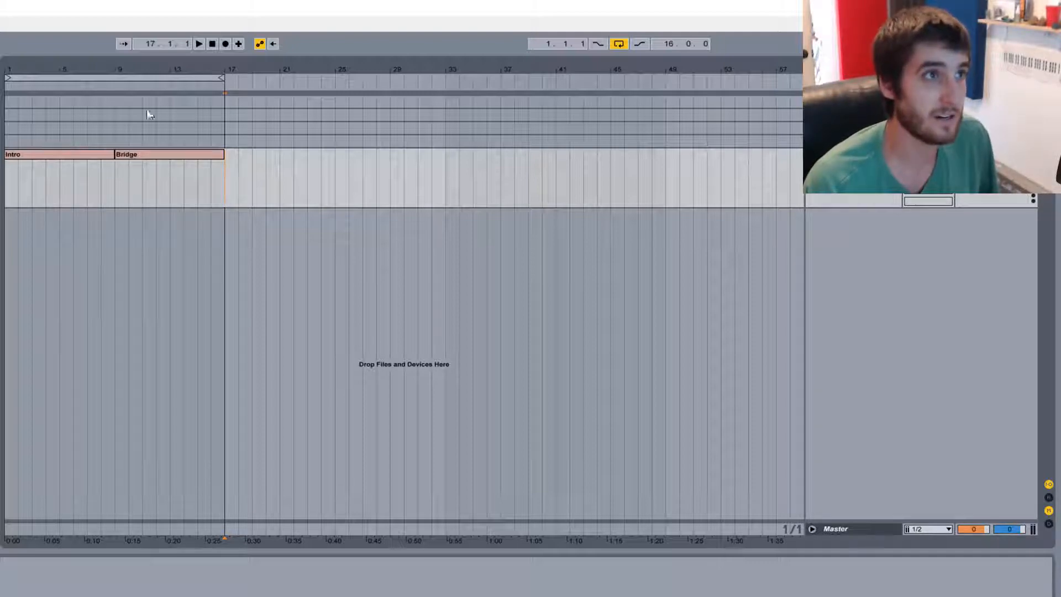
pyautogui.moveTo(224, 182); pyautogui.dragTo(350, 180)
pyautogui.moveTo(419, 187); pyautogui.dragTo(331, 192)
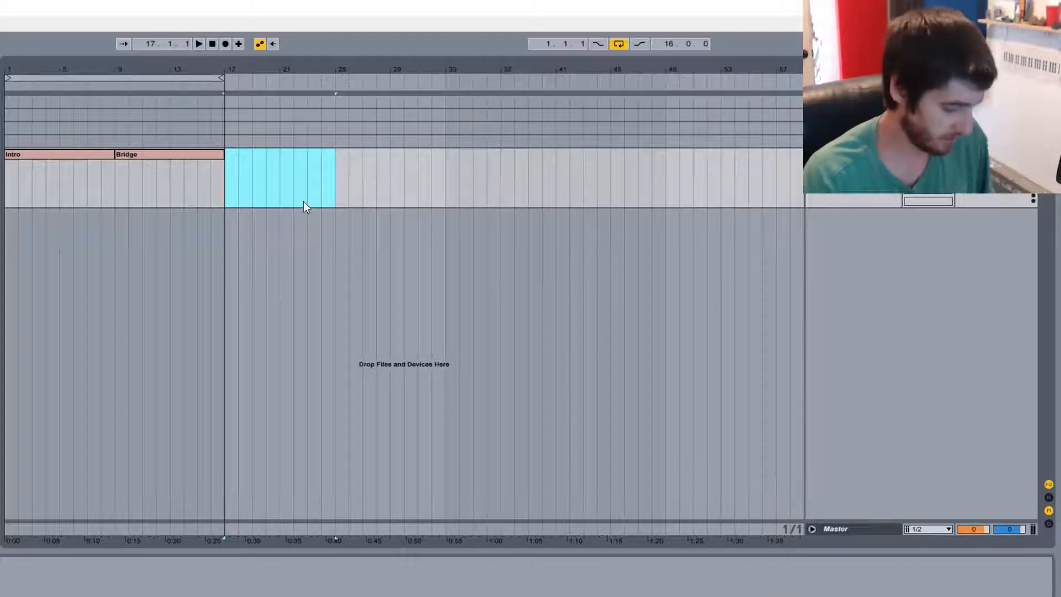
pyautogui.hotkey('ctrl', 'shift', 'm')
pyautogui.click(290, 156)
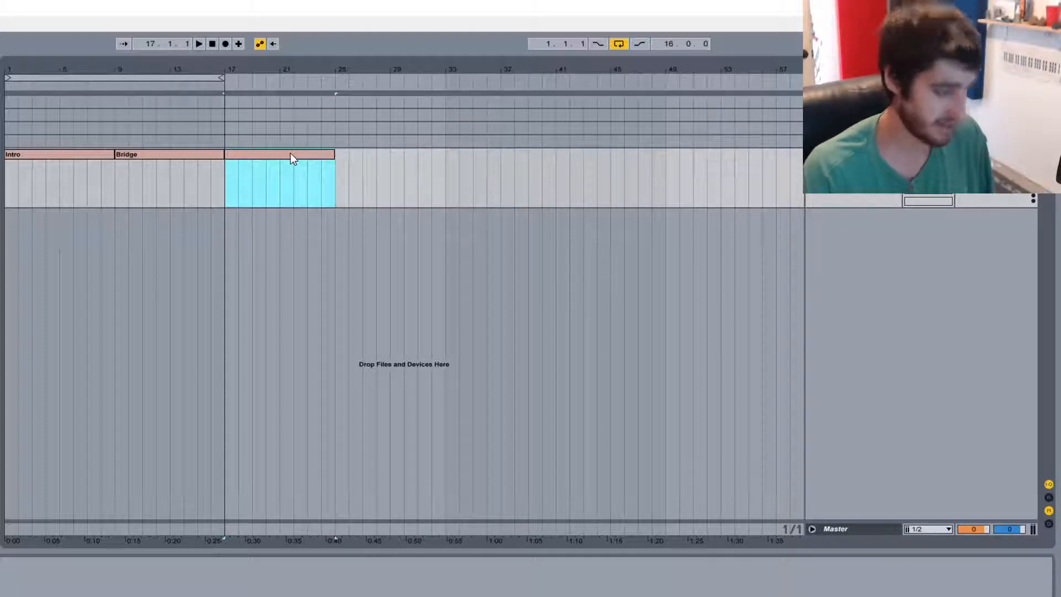
pyautogui.hotkey('ctrl', 'r')
pyautogui.write('Drop 1')
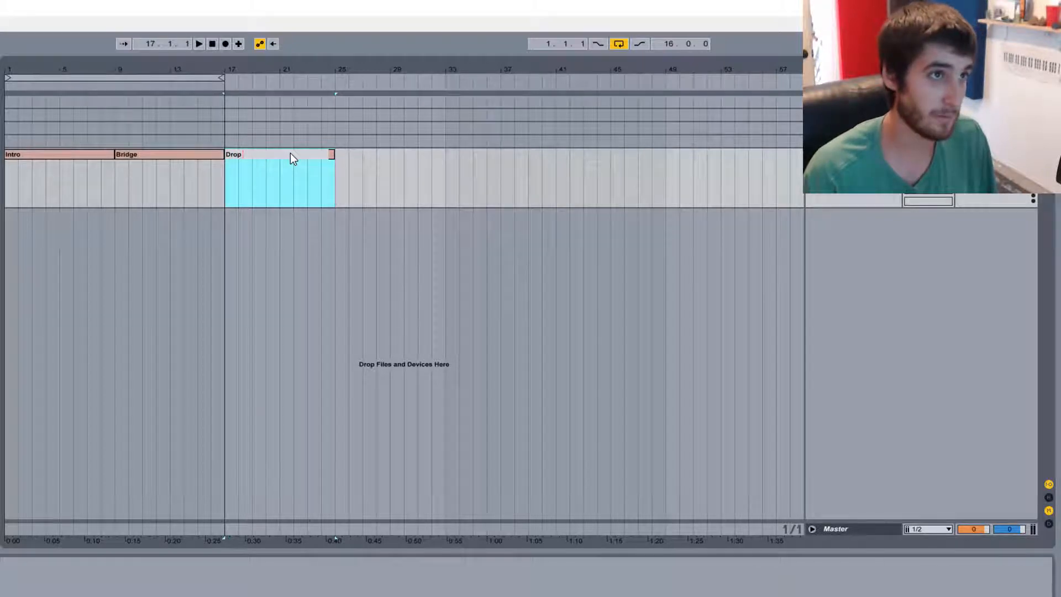
pyautogui.press('Return')
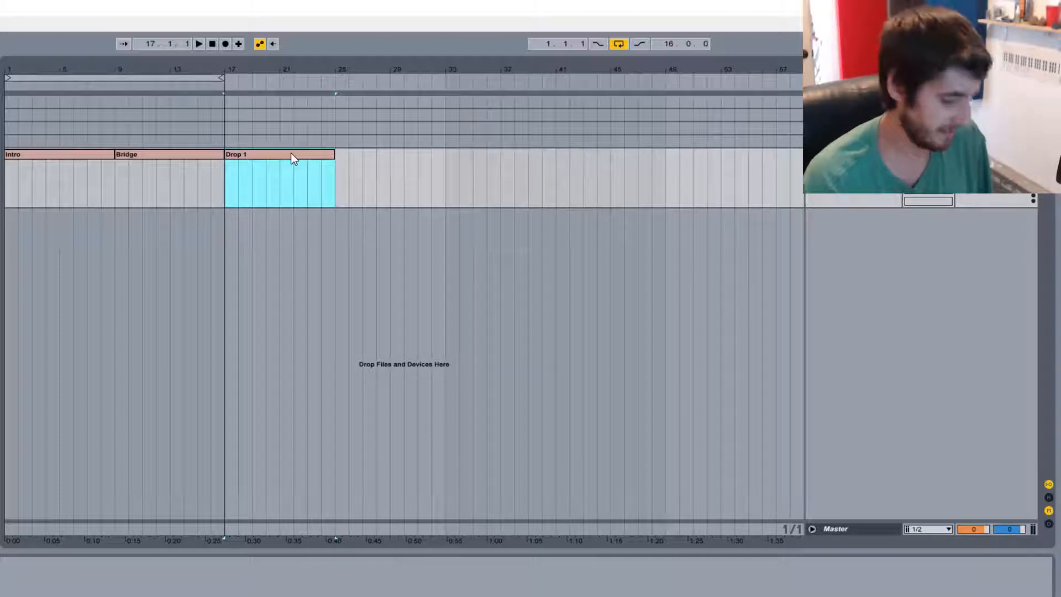
# Step: Duplicate the Drop 1 clip directly after itself and rename the copy Drop 1 Prog
pyautogui.hotkey('ctrl', 'd')
pyautogui.hotkey('ctrl', 'r')
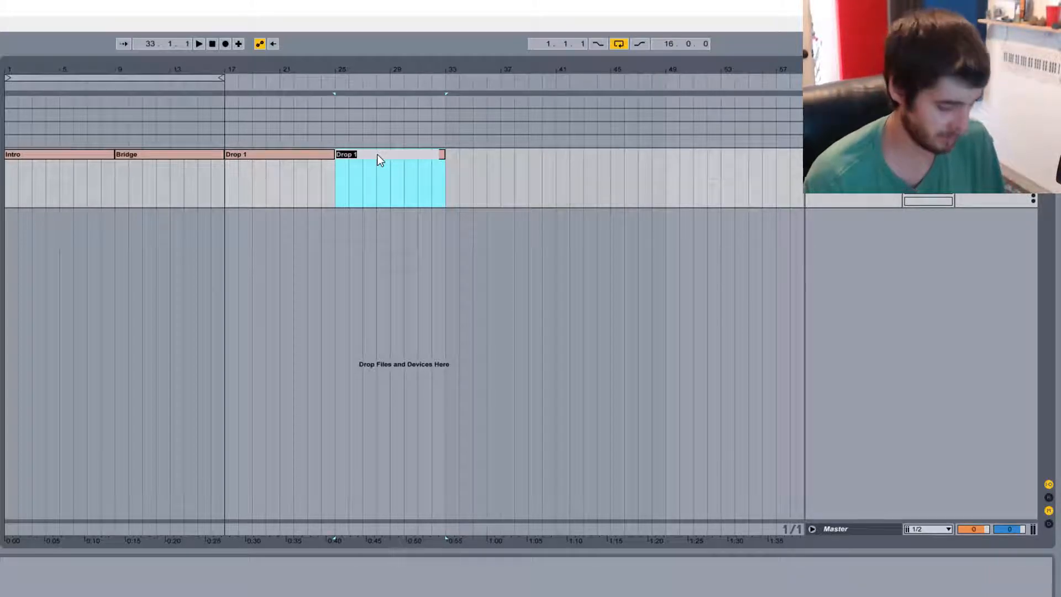
pyautogui.press('Right')
pyautogui.write('Prog')
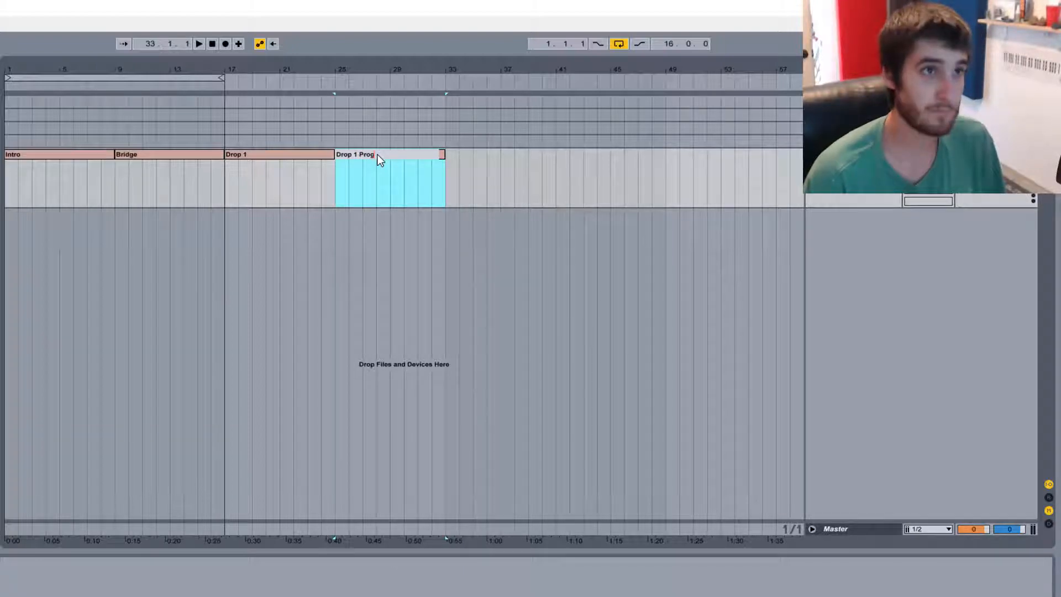
pyautogui.press('Return')
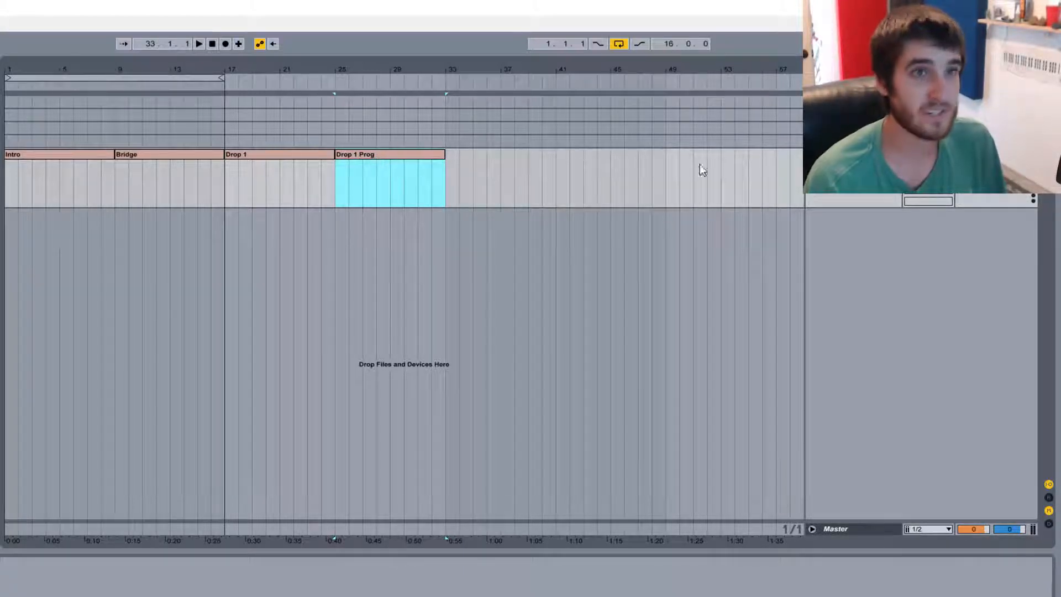
# Step: Duplicate the structure track and extend the copy with two clips named Drop 1 Prog Again, at bars 33 and 41
pyautogui.hotkey('ctrl', 'shift', 't')
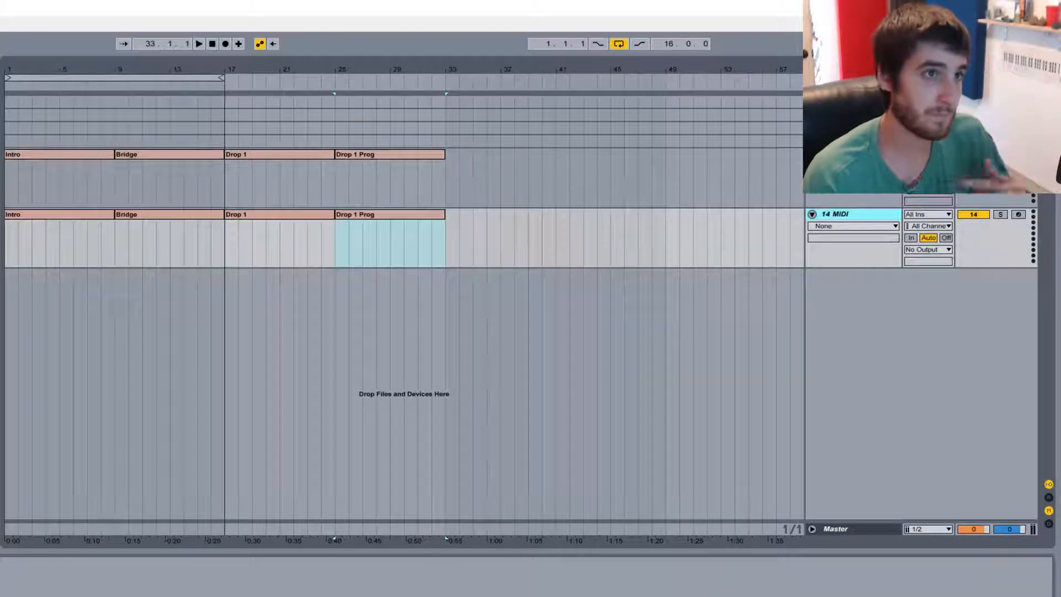
pyautogui.click(267, 213)
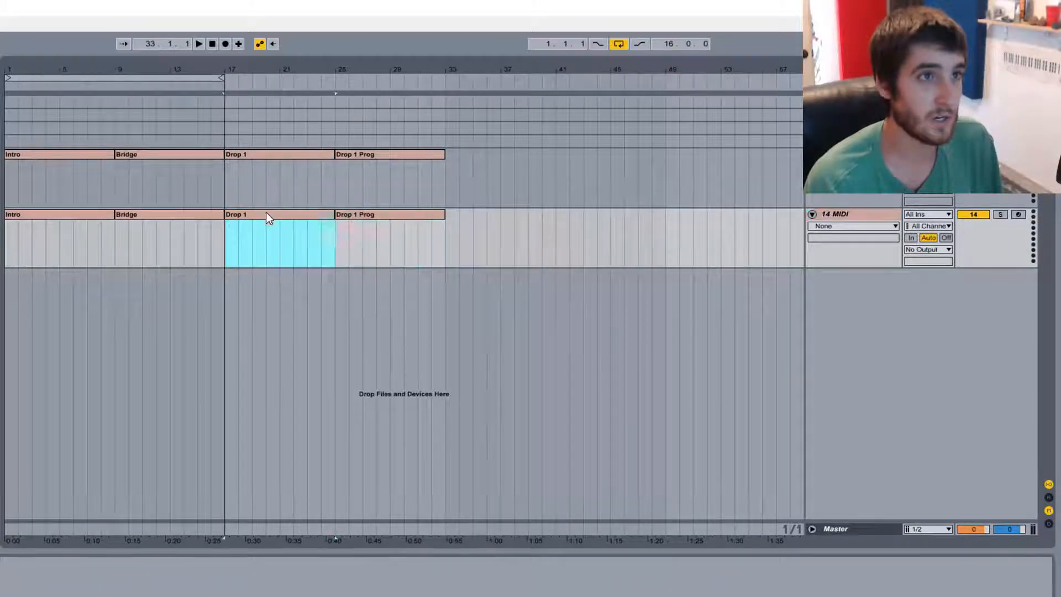
pyautogui.click(351, 217)
pyautogui.hotkey('ctrl', 'd')
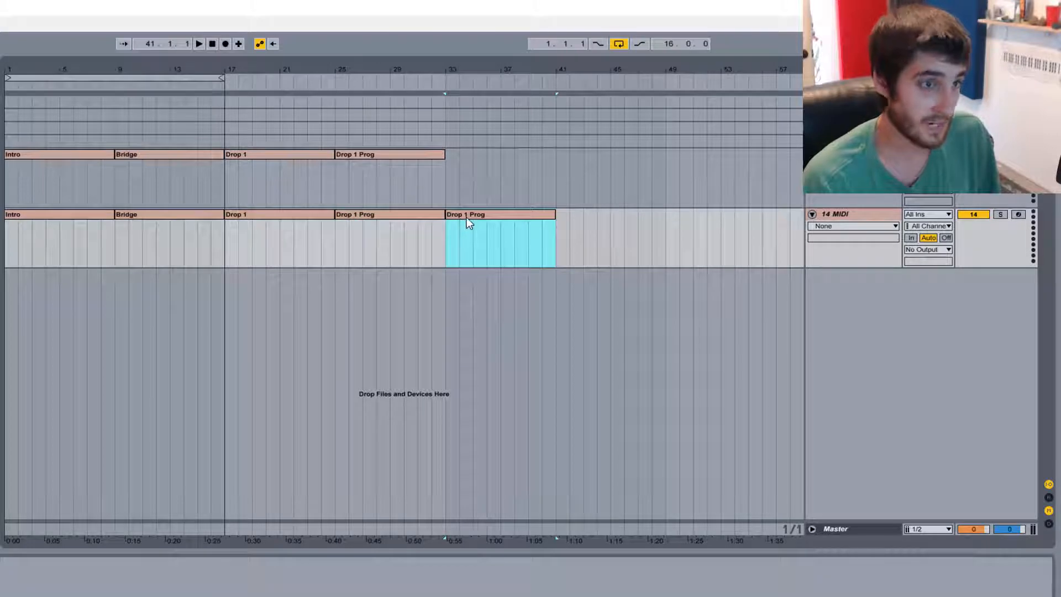
pyautogui.hotkey('ctrl', 'r')
pyautogui.click(501, 215)
pyautogui.write('Aga')
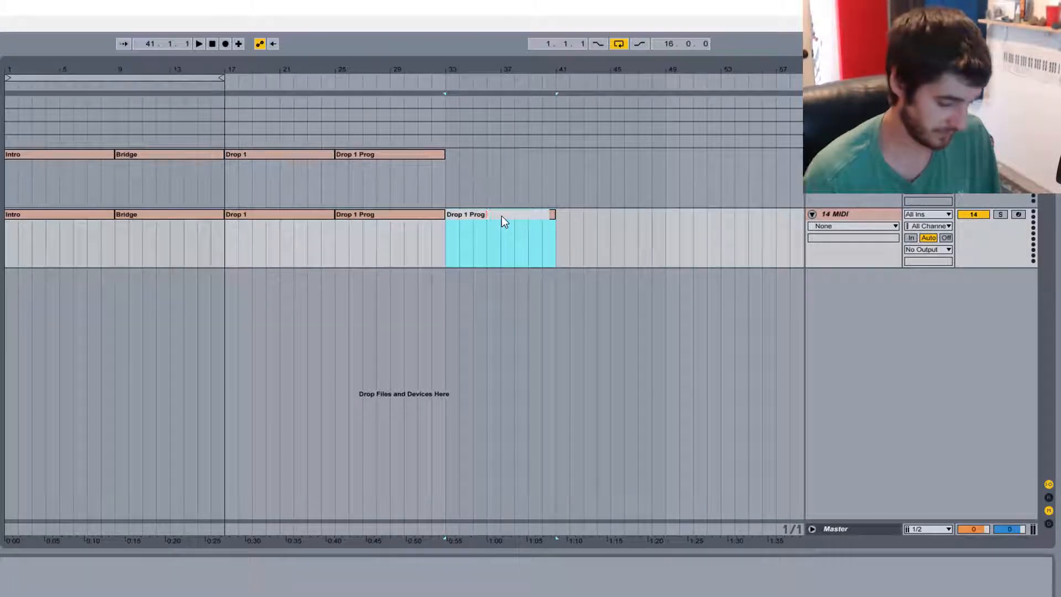
pyautogui.write('in')
pyautogui.press('Return')
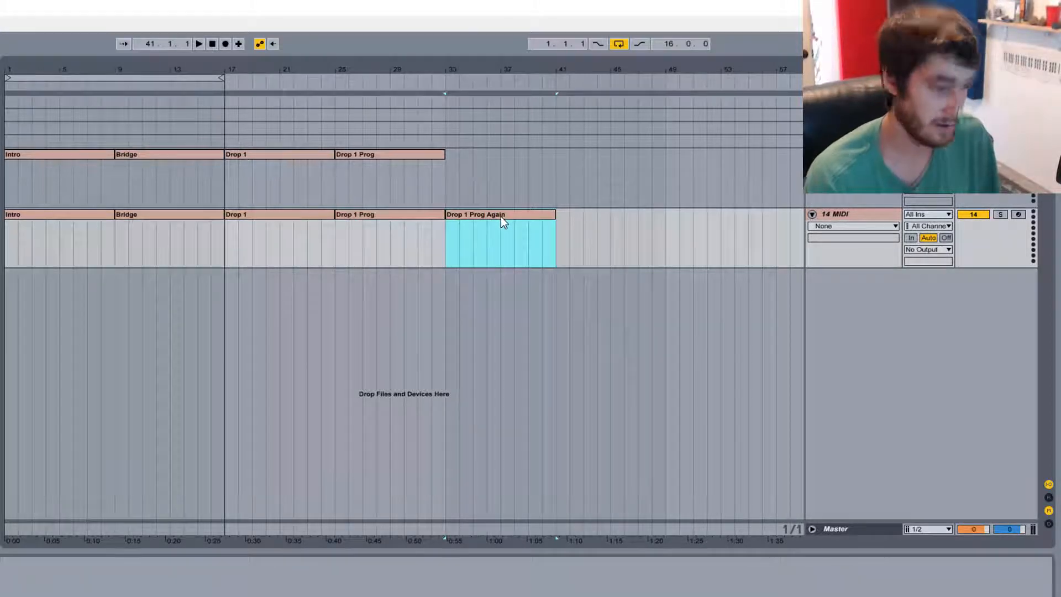
pyautogui.hotkey('ctrl', 'd')
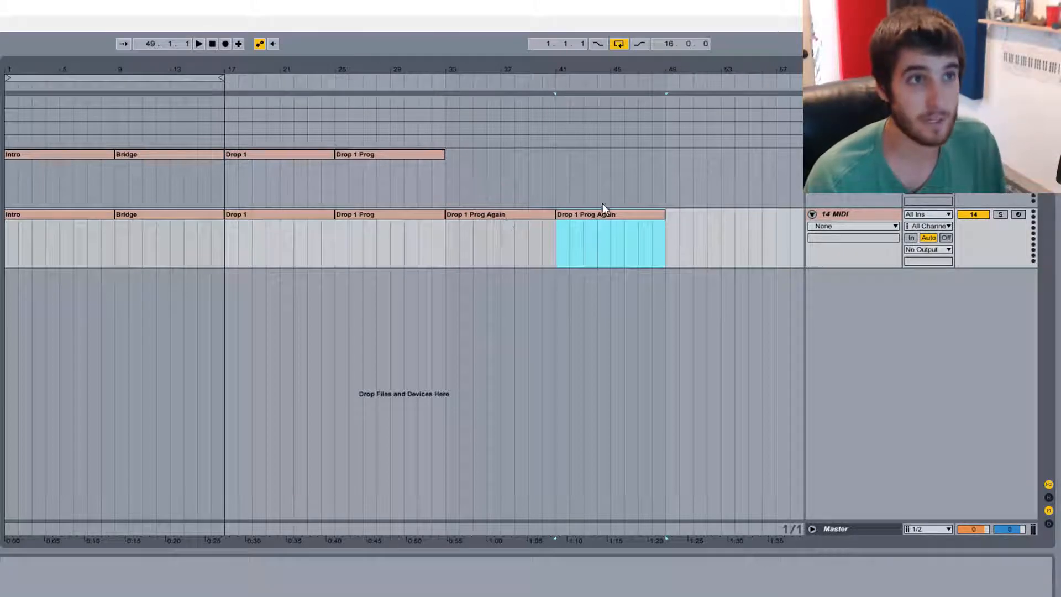
# Step: Duplicate the second structure track and rename the last clip on the copy Post Drop
pyautogui.click(837, 217)
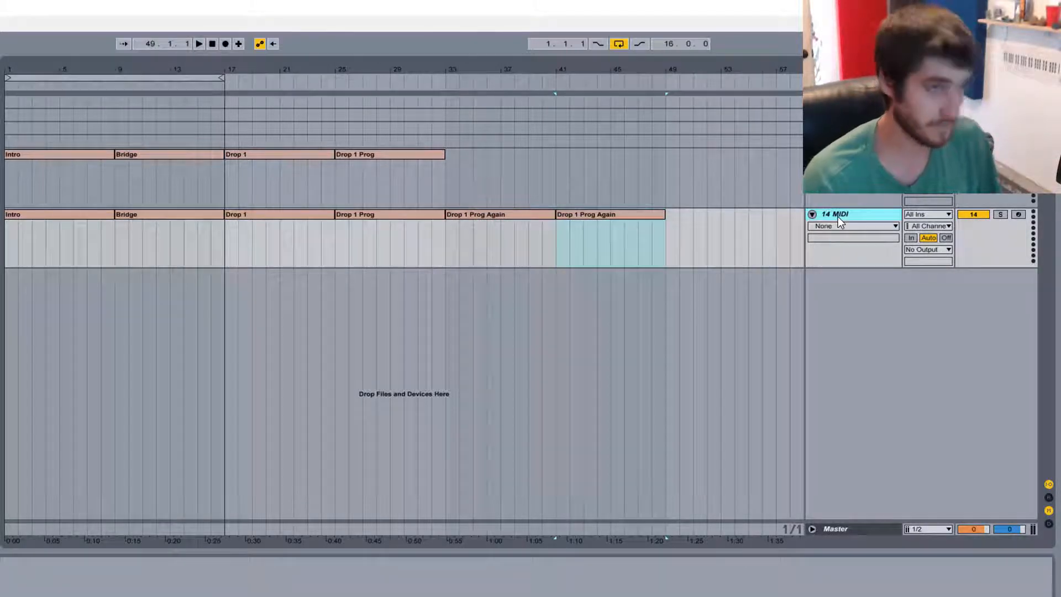
pyautogui.hotkey('ctrl', 'd')
pyautogui.click(596, 274)
pyautogui.hotkey('ctrl', 'r')
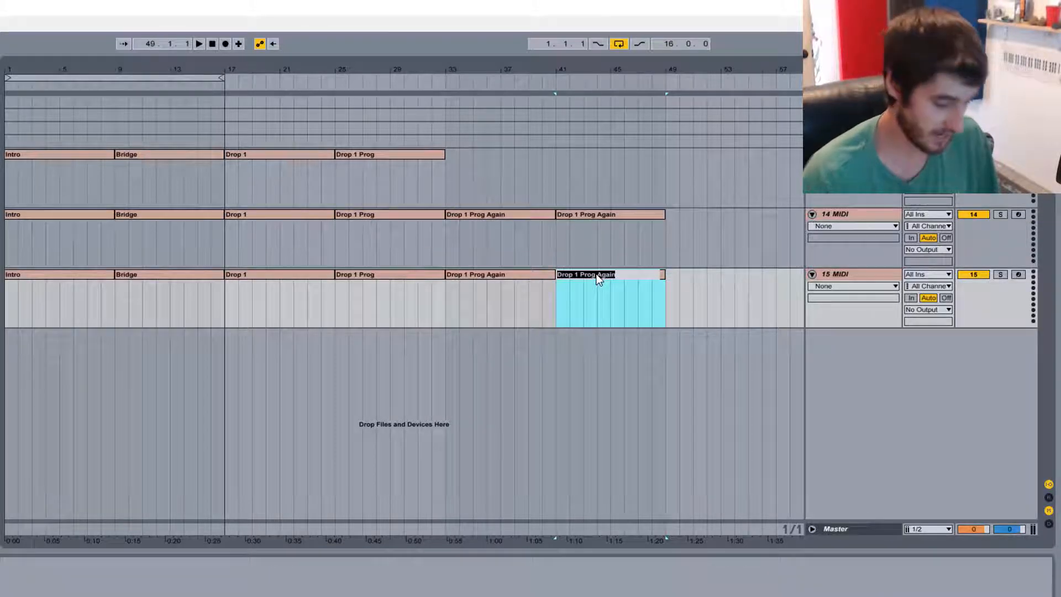
pyautogui.write('Post Drop')
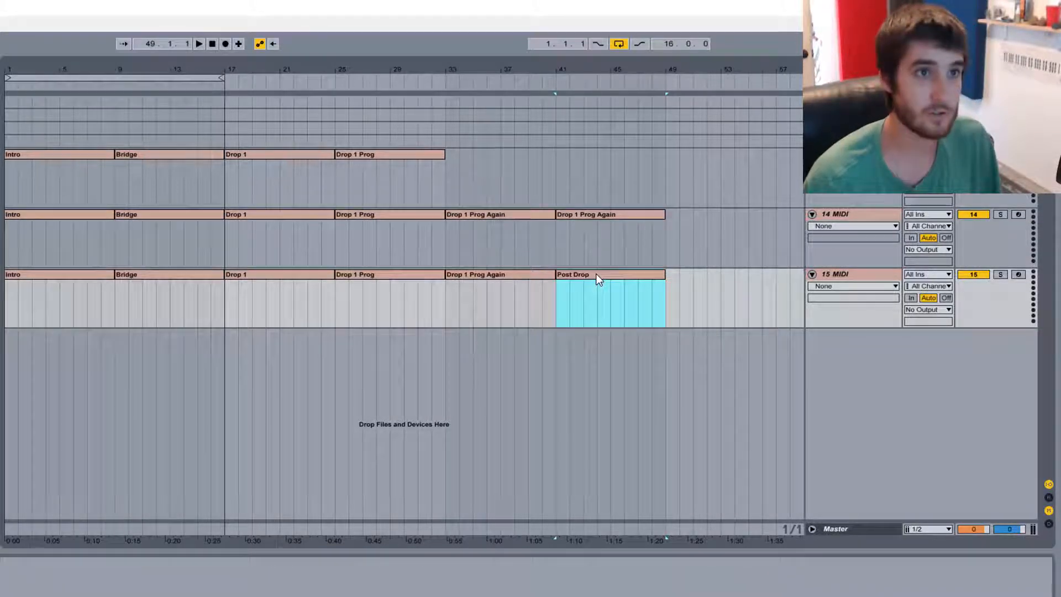
pyautogui.press('Return')
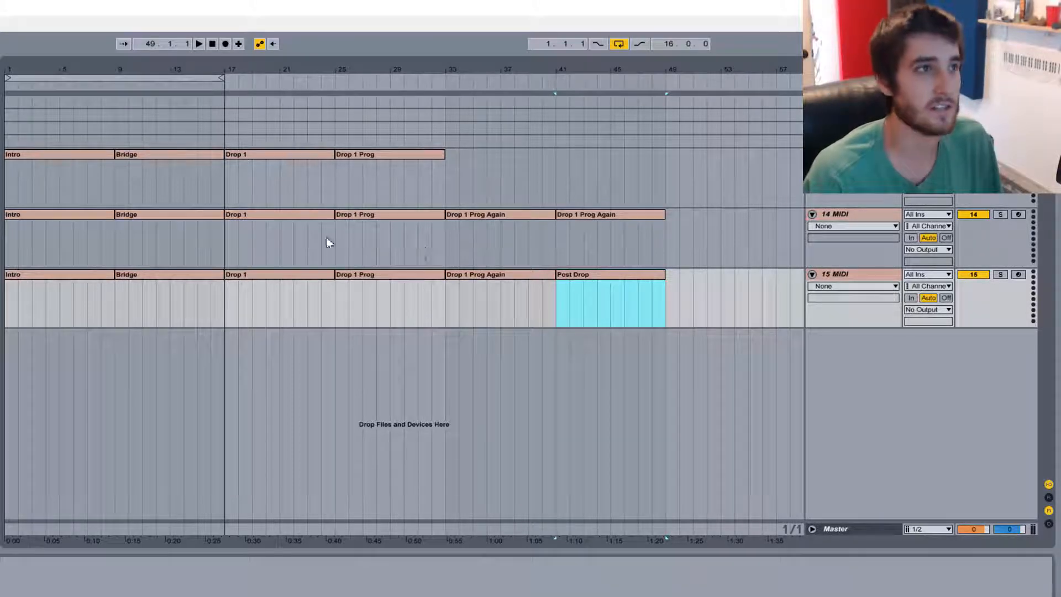
# Step: Color the Drop 1 and Drop 1 Prog clips orange on all three structure tracks
pyautogui.click(293, 165)
pyautogui.keyDown('shift'); pyautogui.click(393, 273); pyautogui.keyUp('shift')
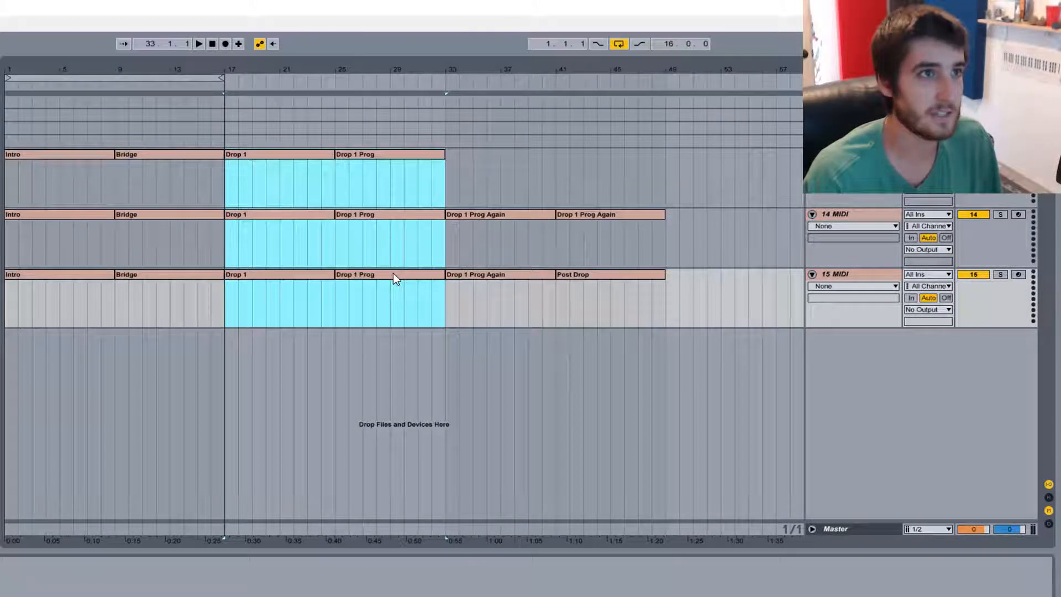
pyautogui.rightClick(363, 158)
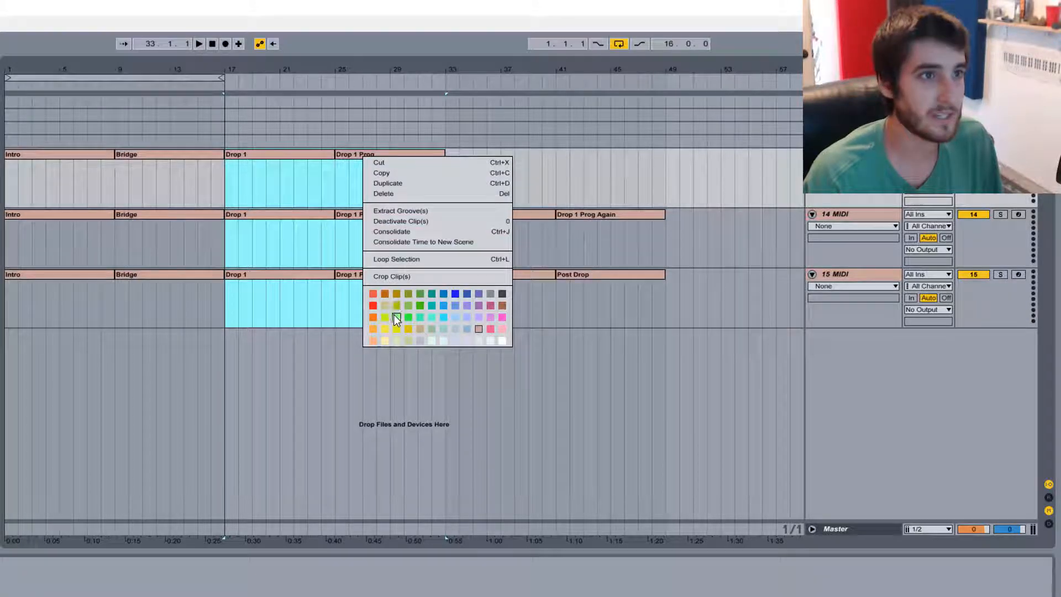
pyautogui.click(373, 317)
pyautogui.click(465, 311)
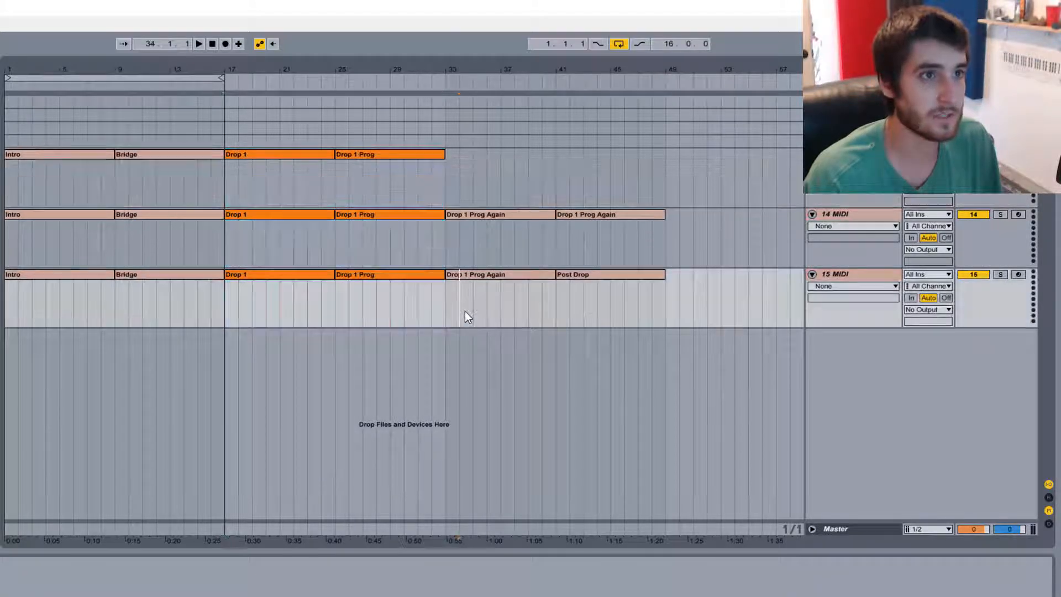
# Step: Color all the Drop 1 Prog Again clips on the second and third structure tracks the same orange
pyautogui.click(478, 214)
pyautogui.keyDown('shift'); pyautogui.click(488, 280); pyautogui.keyUp('shift')
pyautogui.rightClick(489, 275)
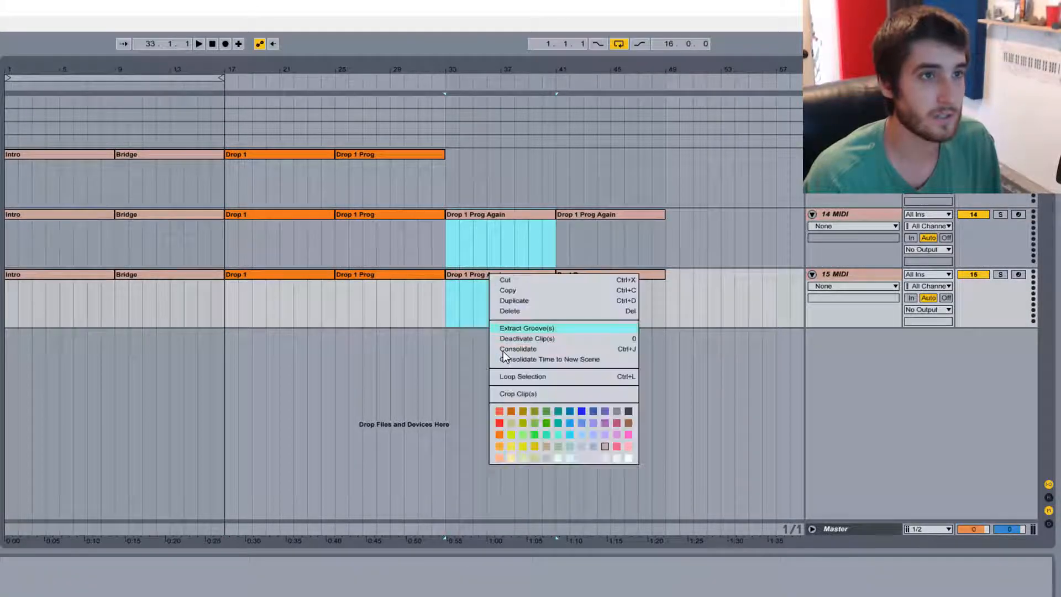
pyautogui.click(499, 434)
pyautogui.rightClick(587, 218)
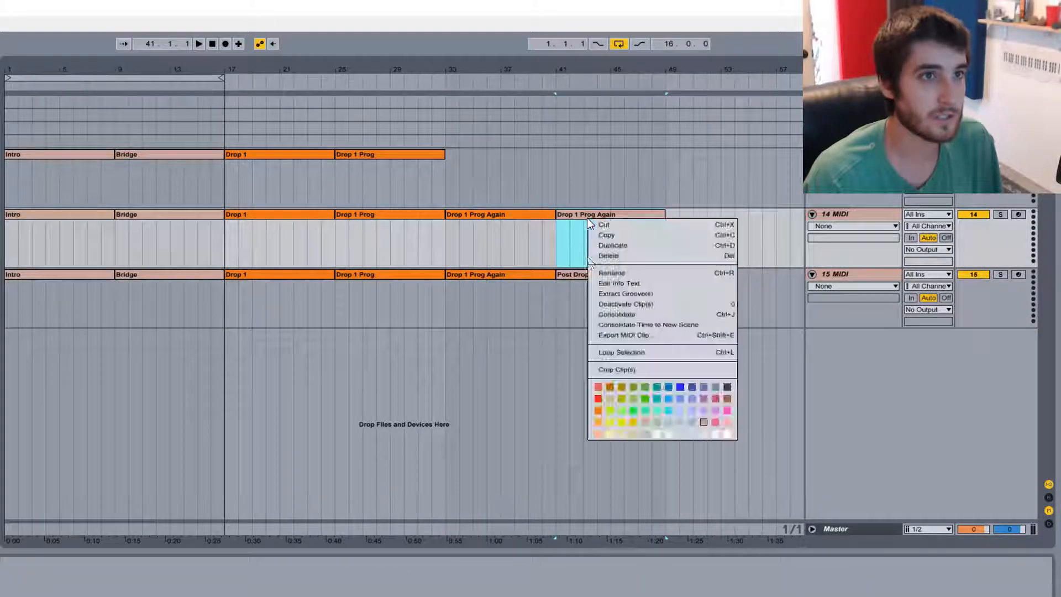
pyautogui.click(598, 410)
# Step: Color the Post Drop clip on the third track light orange
pyautogui.rightClick(583, 277)
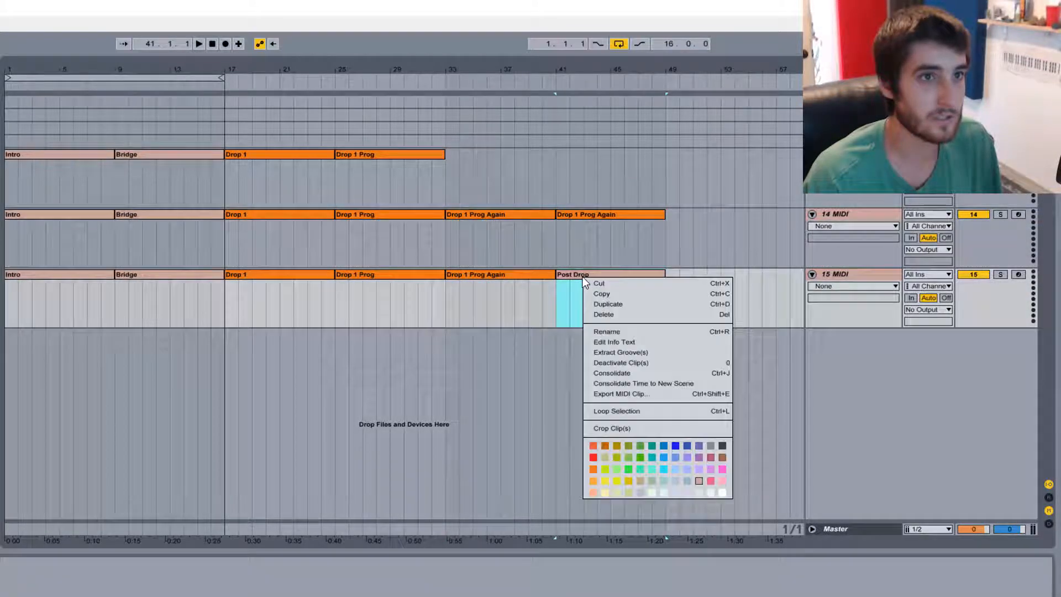
pyautogui.click(594, 480)
pyautogui.click(526, 366)
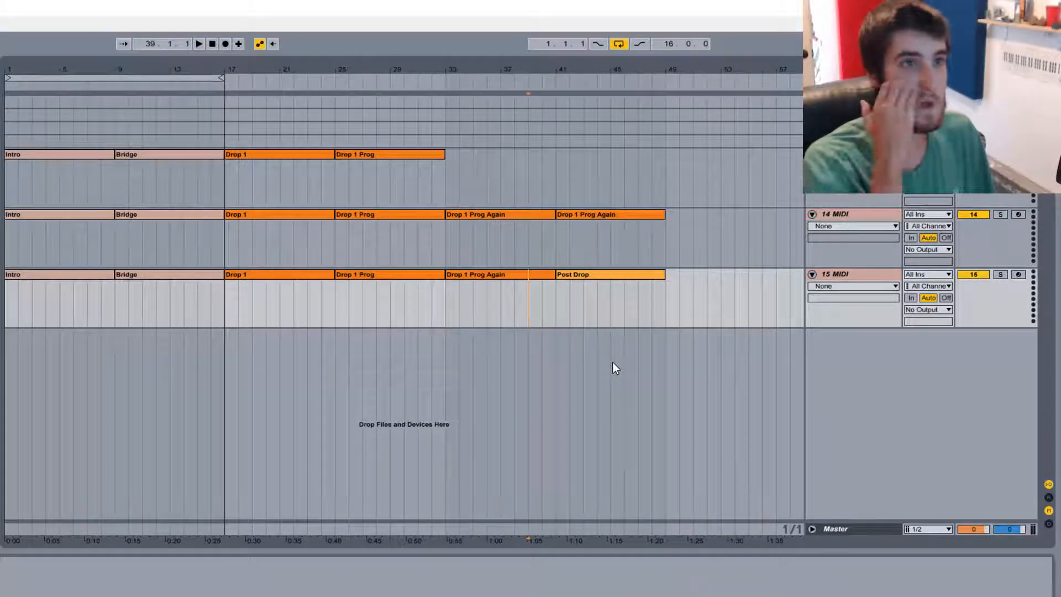
pyautogui.click(330, 155)
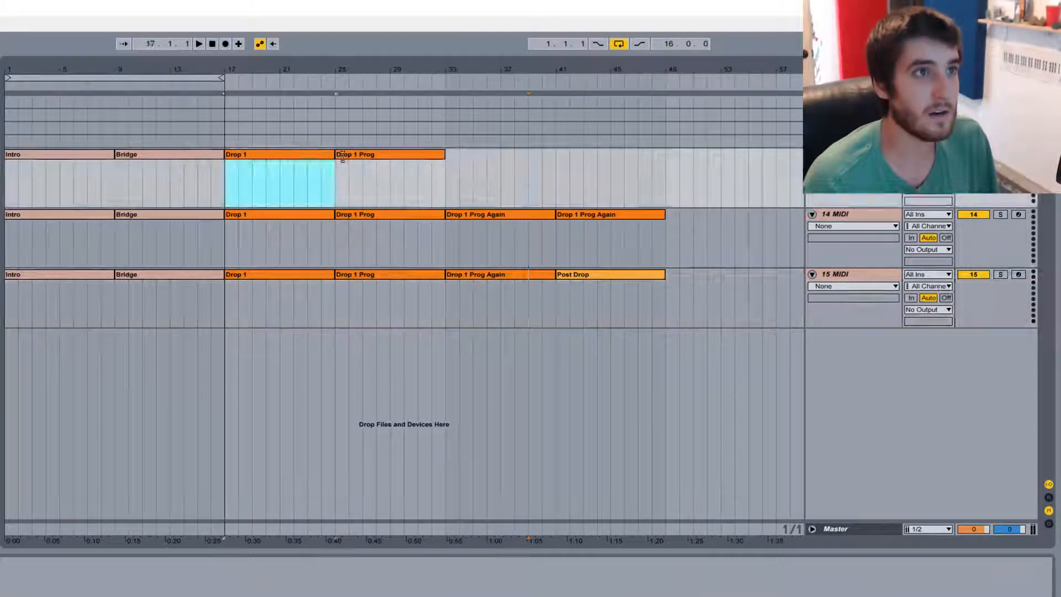
# Step: Duplicate the Drop 1 and Drop 1 Prog clips on the first structure track and rename the first copy Drop 2
pyautogui.keyDown('shift'); pyautogui.click(356, 160); pyautogui.keyUp('shift')
pyautogui.hotkey('ctrl', 'd')
pyautogui.click(498, 158)
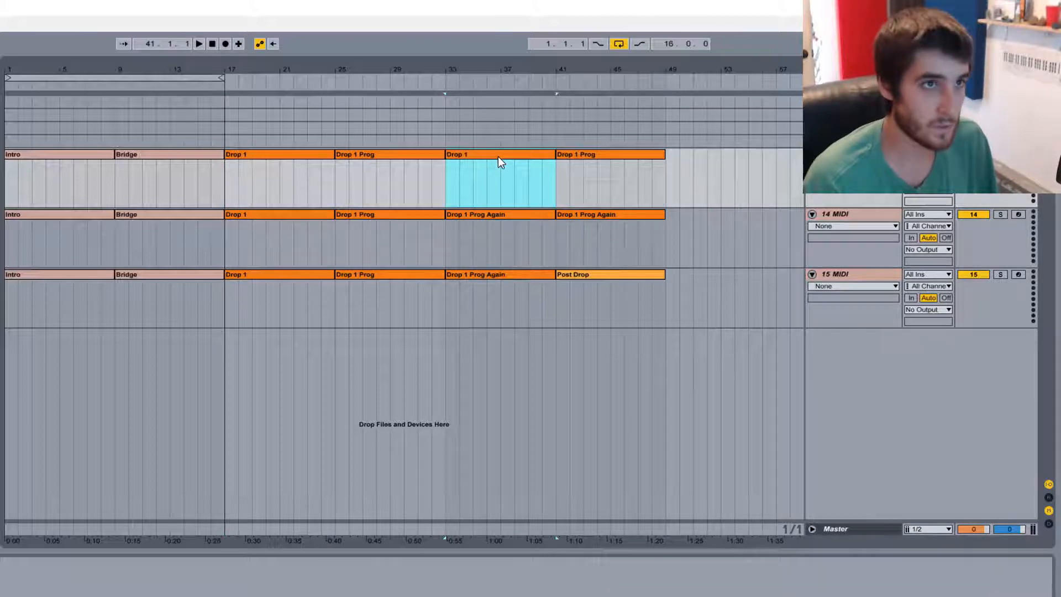
pyautogui.hotkey('ctrl', 'r')
pyautogui.write('Drop 2')
pyautogui.press('Return')
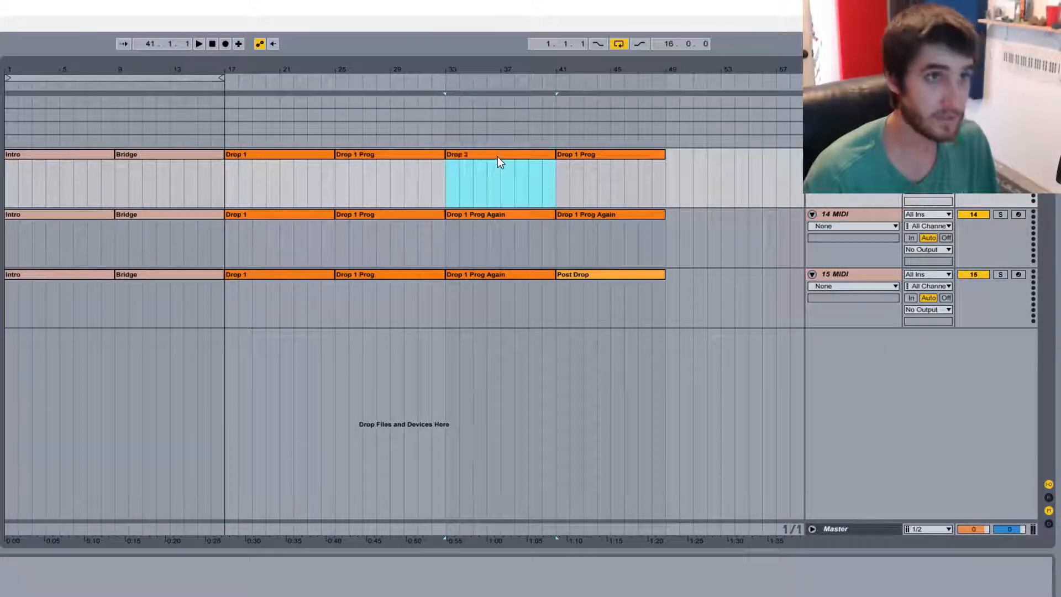
# Step: Rename the last clip on the first structure track Drop 2 Prog
pyautogui.press('Right')
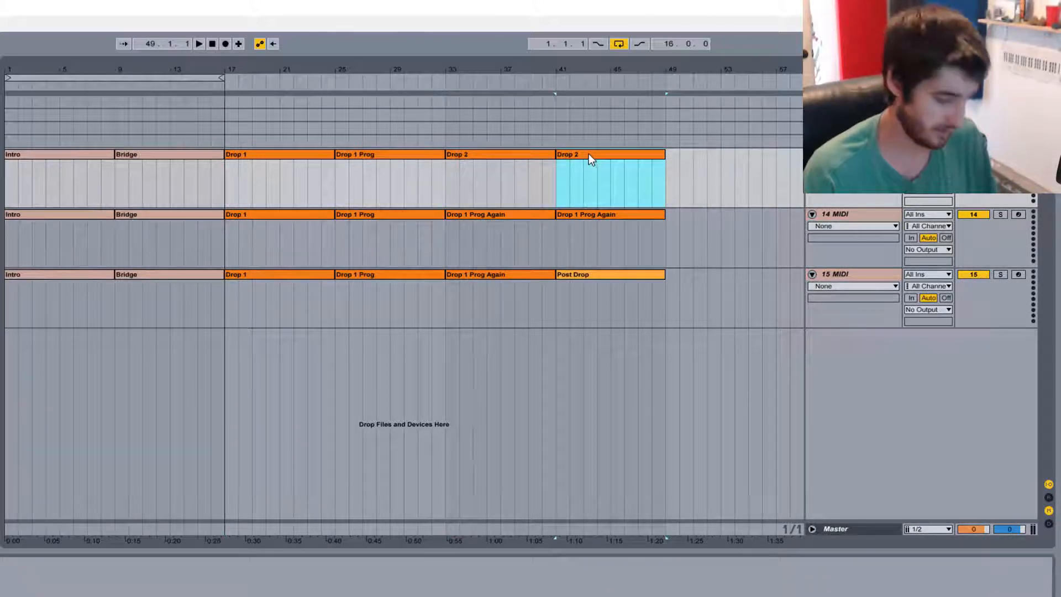
pyautogui.hotkey('ctrl', 'r')
pyautogui.write('Drop 2D')
pyautogui.write('rop')
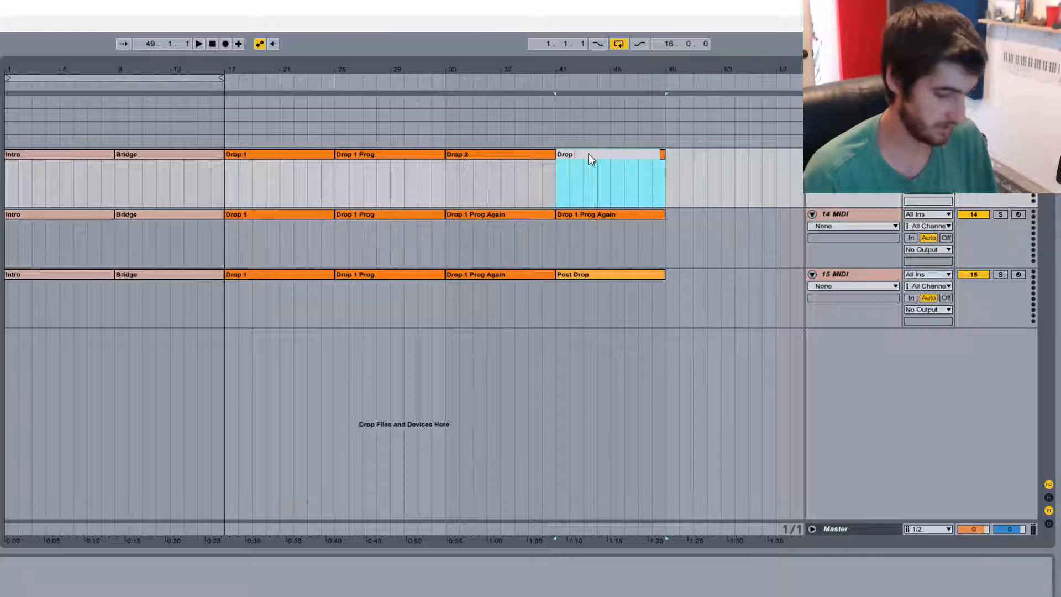
pyautogui.write(' 2 Prog')
pyautogui.press('Return')
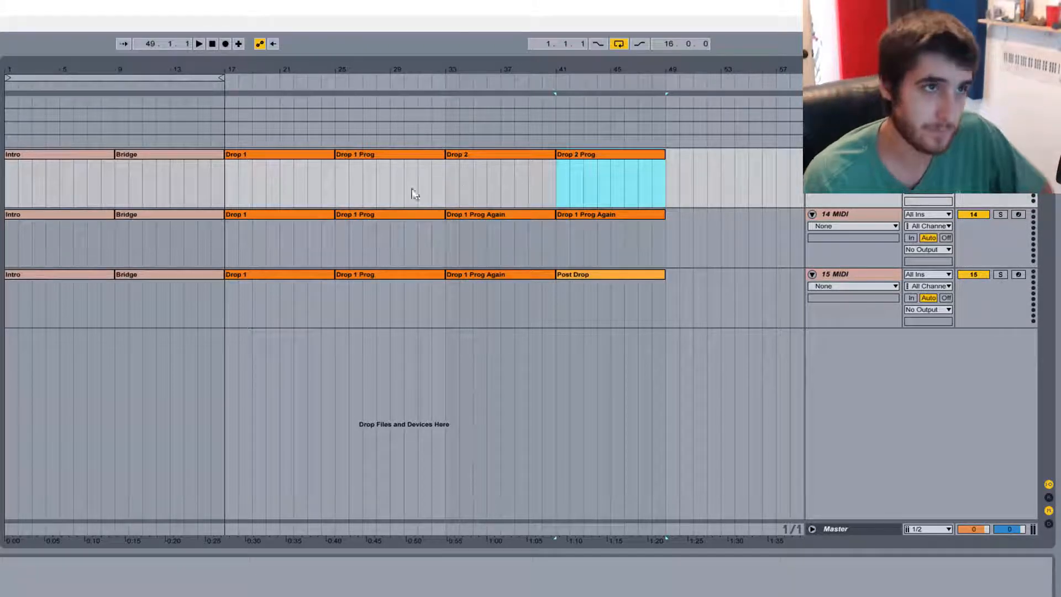
pyautogui.moveTo(321, 243); pyautogui.dragTo(611, 251)
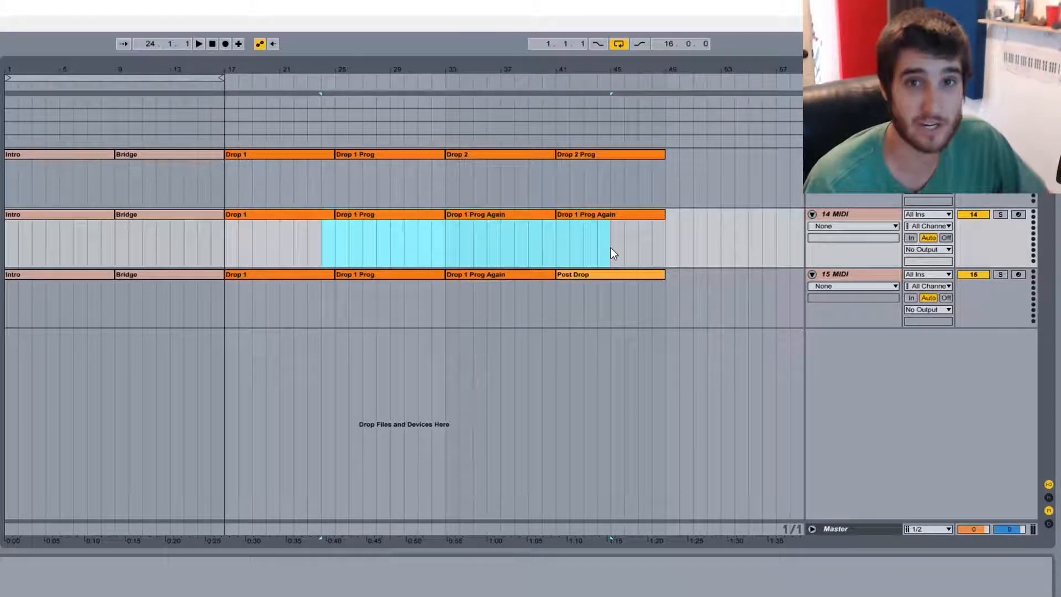
pyautogui.click(674, 241)
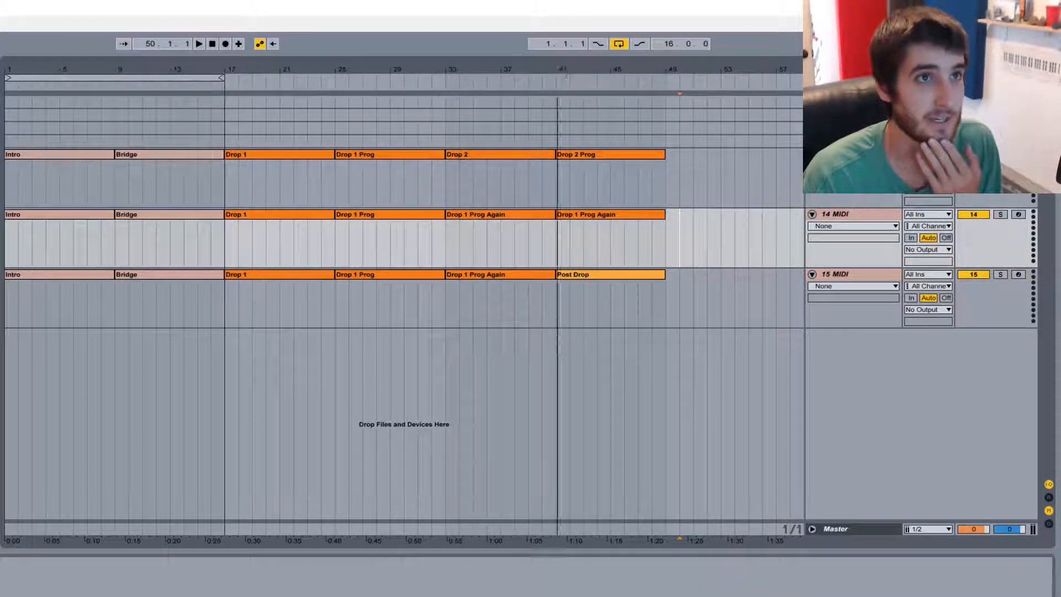
# Step: Copy the Bridge clip to the end of the third structure track, followed by copies of its clips from Drop 1 to Post Drop
pyautogui.click(187, 276)
pyautogui.moveTo(188, 276); pyautogui.dragTo(725, 296)
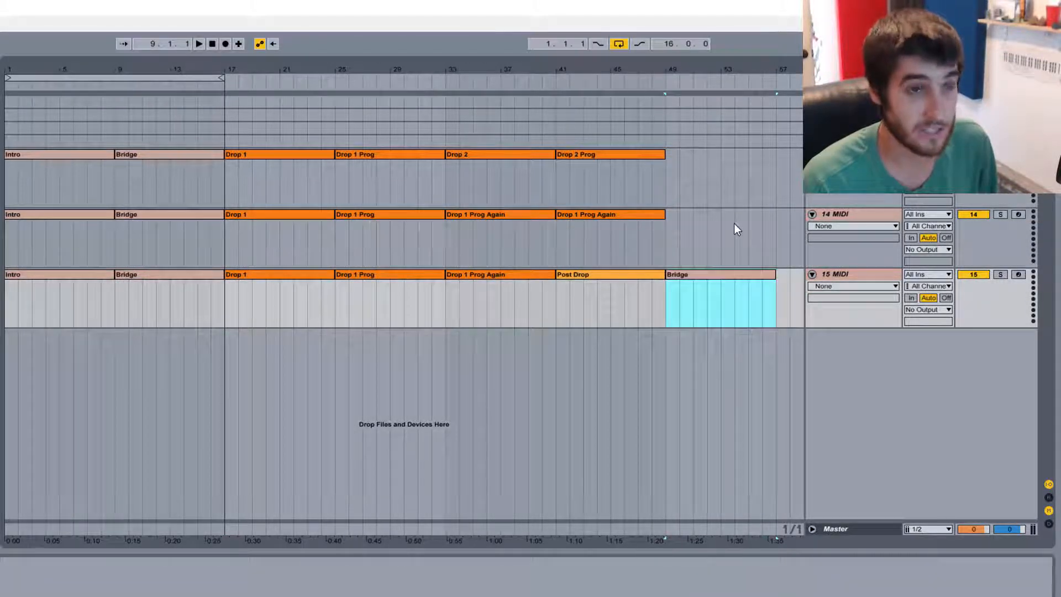
pyautogui.moveTo(710, 69); pyautogui.dragTo(707, 55)
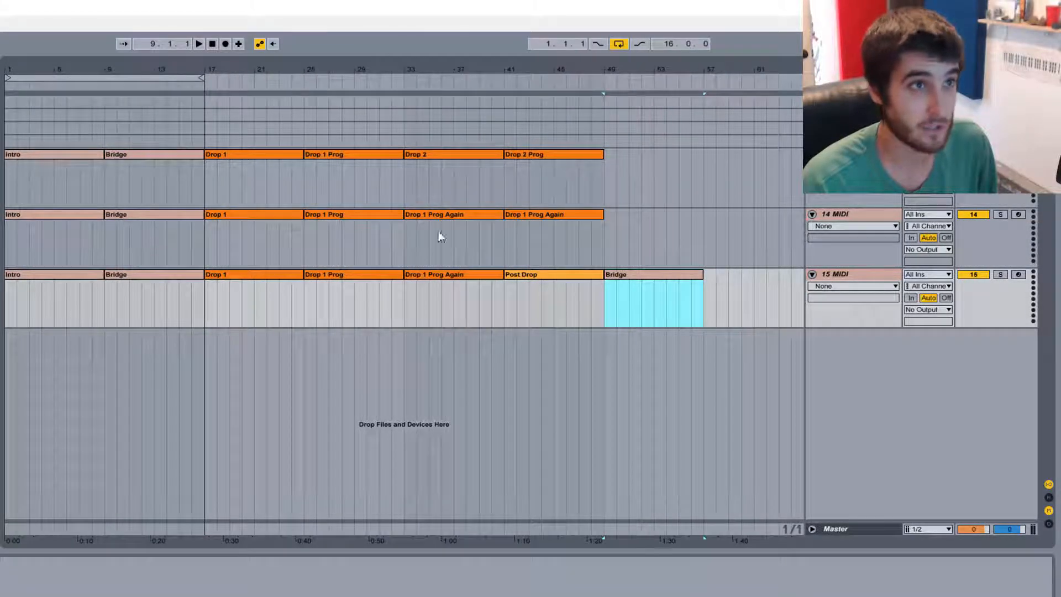
pyautogui.click(260, 275)
pyautogui.keyDown('shift'); pyautogui.click(521, 275); pyautogui.keyUp('shift')
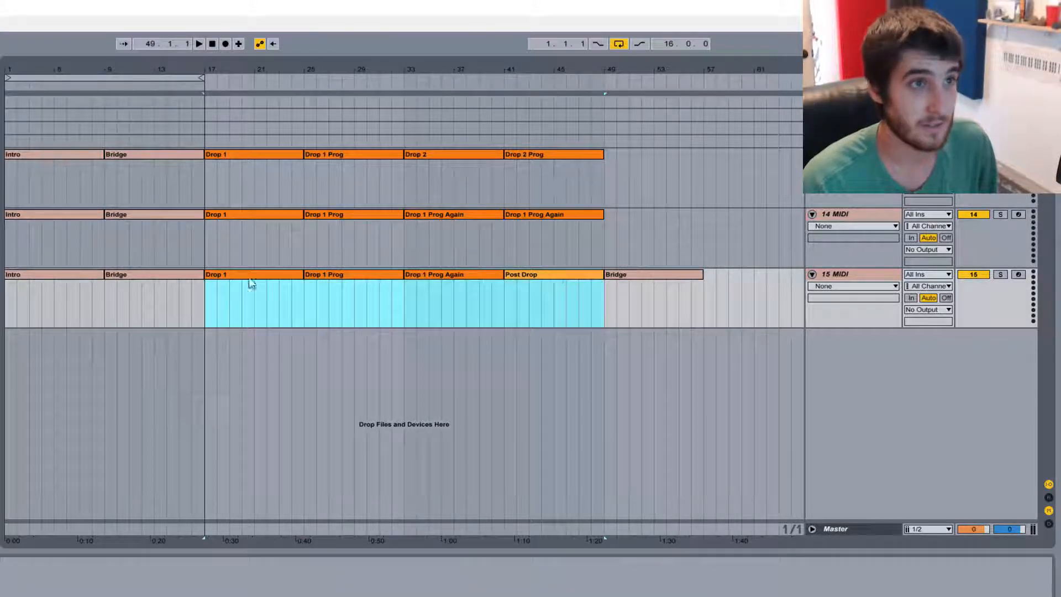
pyautogui.moveTo(300, 284); pyautogui.dragTo(743, 276)
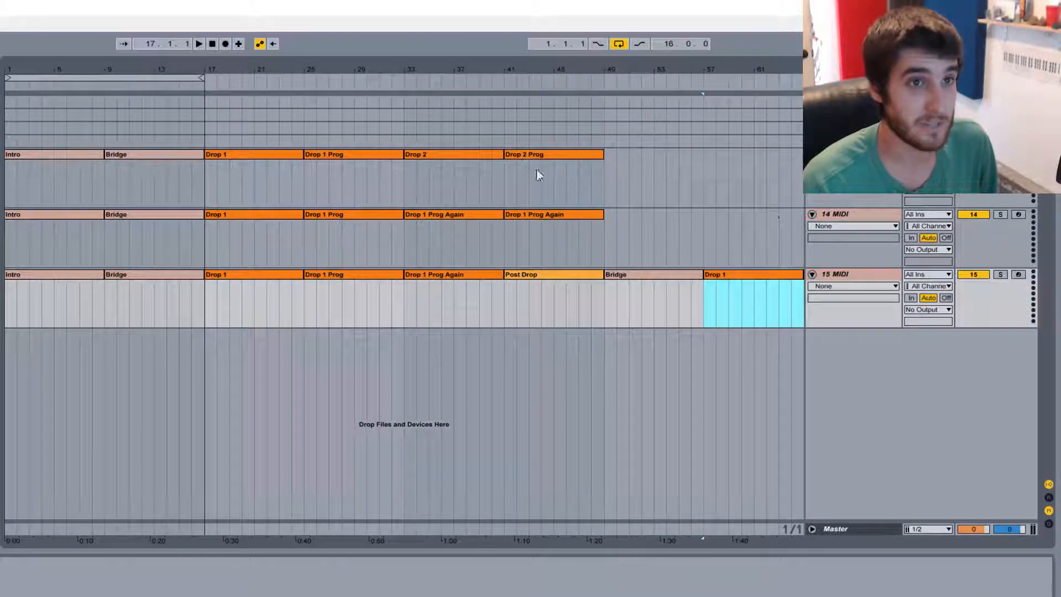
# Step: Rename the copied Drop 1 clip at bar 57 of the third structure track Drop 2
pyautogui.moveTo(444, 67); pyautogui.dragTo(442, 55)
pyautogui.click(487, 269)
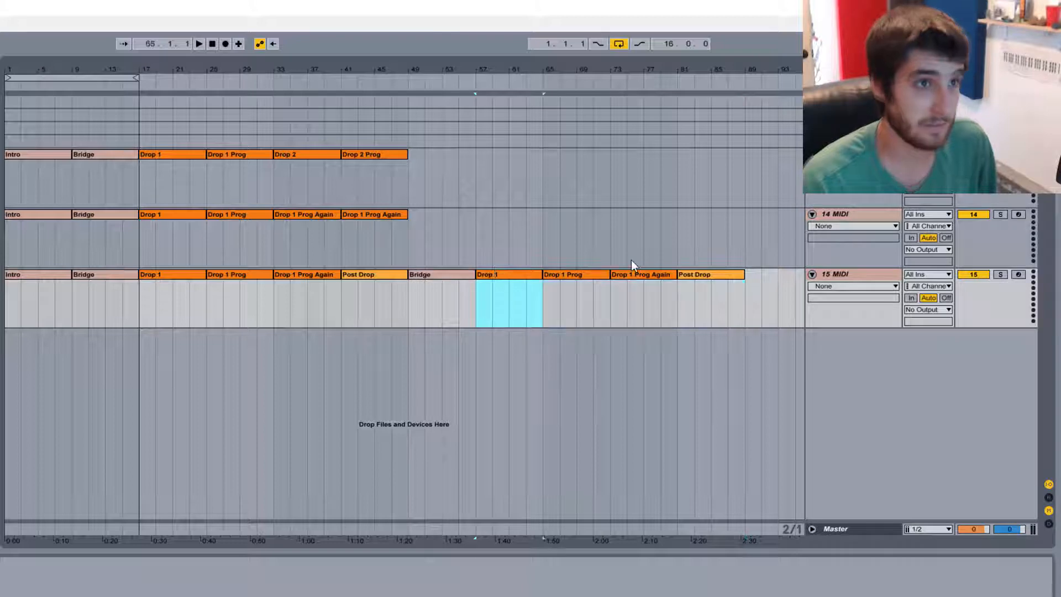
pyautogui.hotkey('ctrl', 'r')
pyautogui.write('Drop 2')
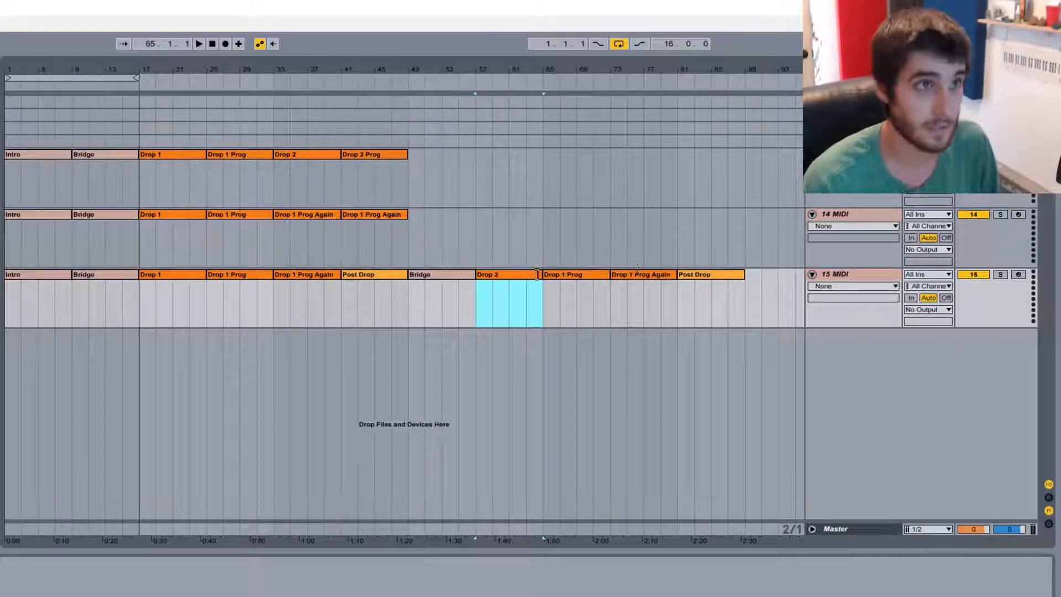
# Step: Copy the Drop 2 and Drop 2 Prog clips from the first structure track onto bar 57 of the third one
pyautogui.click(318, 159)
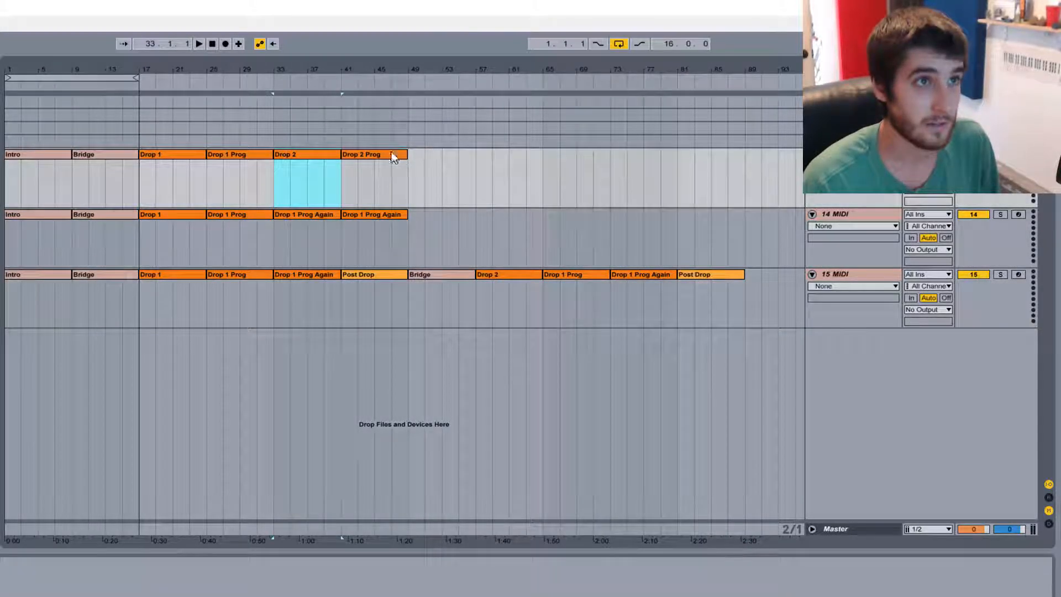
pyautogui.keyDown('shift'); pyautogui.click(396, 155); pyautogui.keyUp('shift')
pyautogui.moveTo(327, 162); pyautogui.dragTo(525, 272)
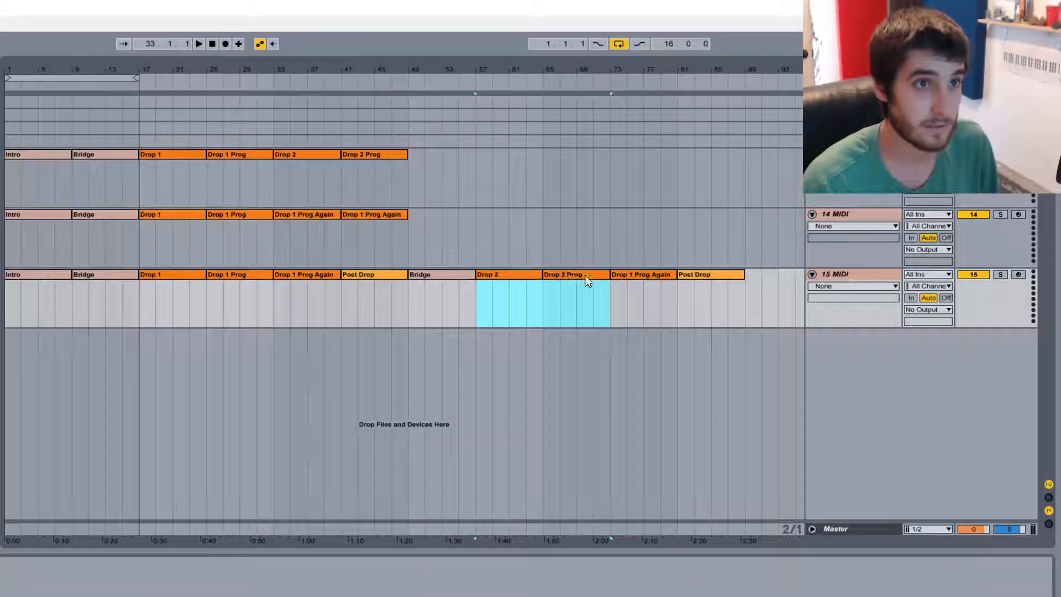
pyautogui.click(584, 276)
# Step: Rename the Drop 1 Prog Again clip at bar 73 of the third structure track Drop 2 Prog Again
pyautogui.click(640, 276)
pyautogui.hotkey('ctrl', 'r')
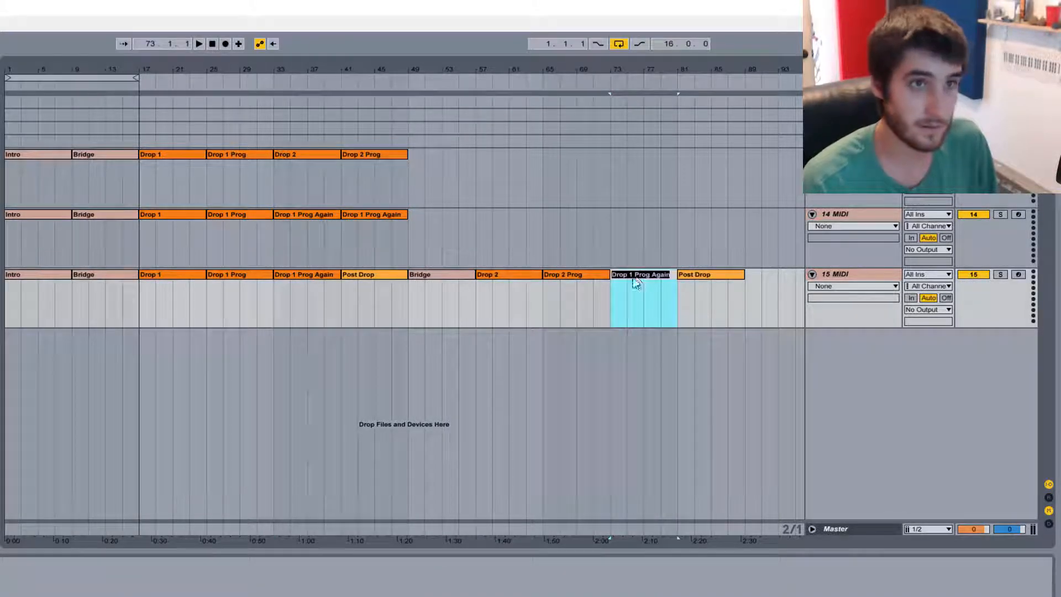
pyautogui.click(632, 278)
pyautogui.press('BackSpace')
pyautogui.write('2')
pyautogui.press('Return')
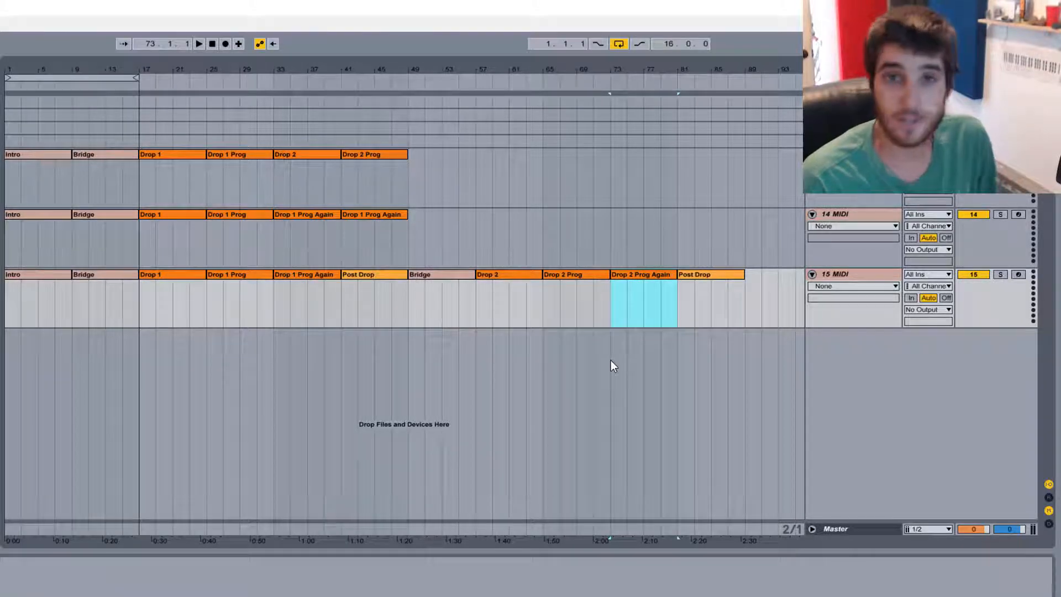
pyautogui.click(508, 307)
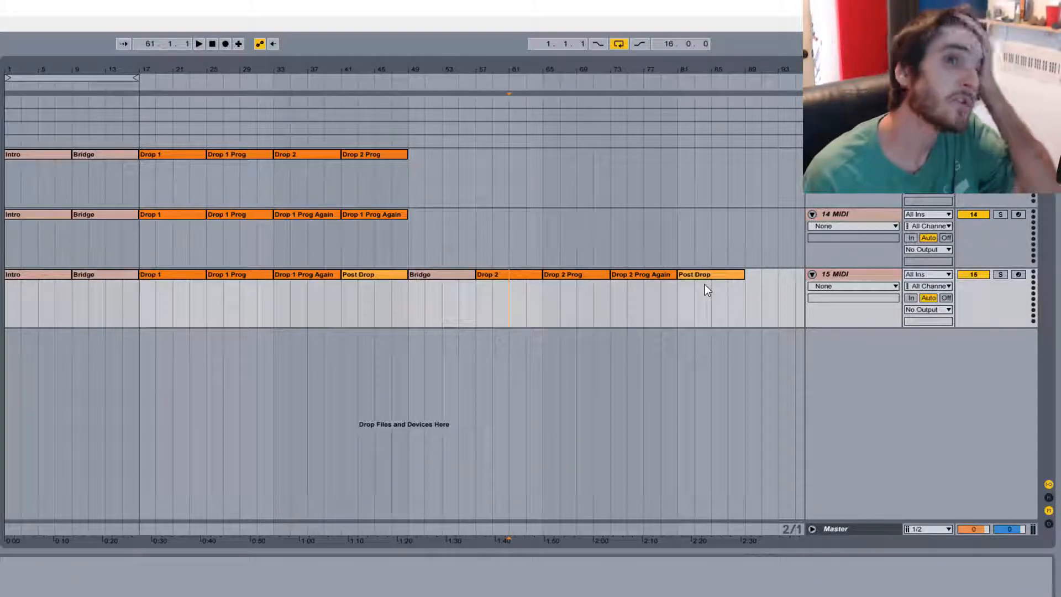
# Step: Copy the Intro clip to the end of the third structure track and rename the copy Outro
pyautogui.moveTo(31, 275); pyautogui.dragTo(754, 280)
pyautogui.hotkey('ctrl', 'r')
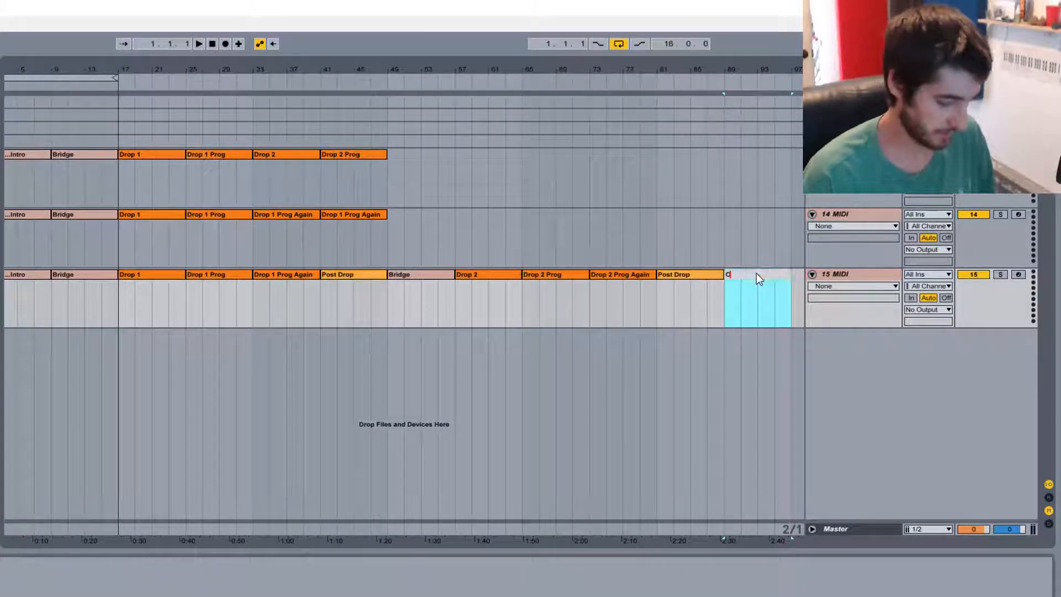
pyautogui.write('Outrp')
pyautogui.press('Return')
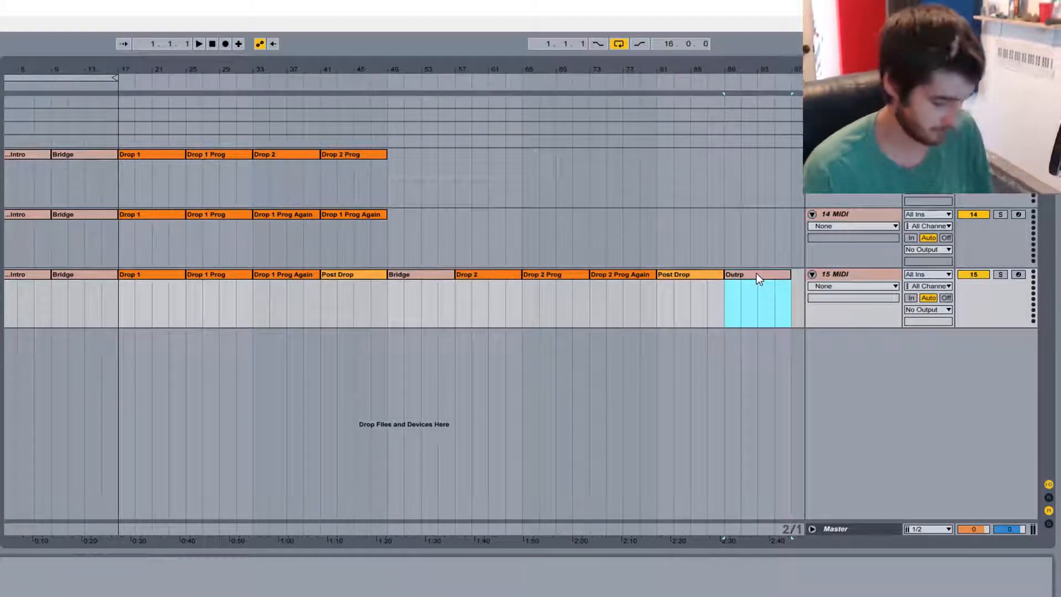
pyautogui.hotkey('ctrl', 'r')
pyautogui.write('Outro')
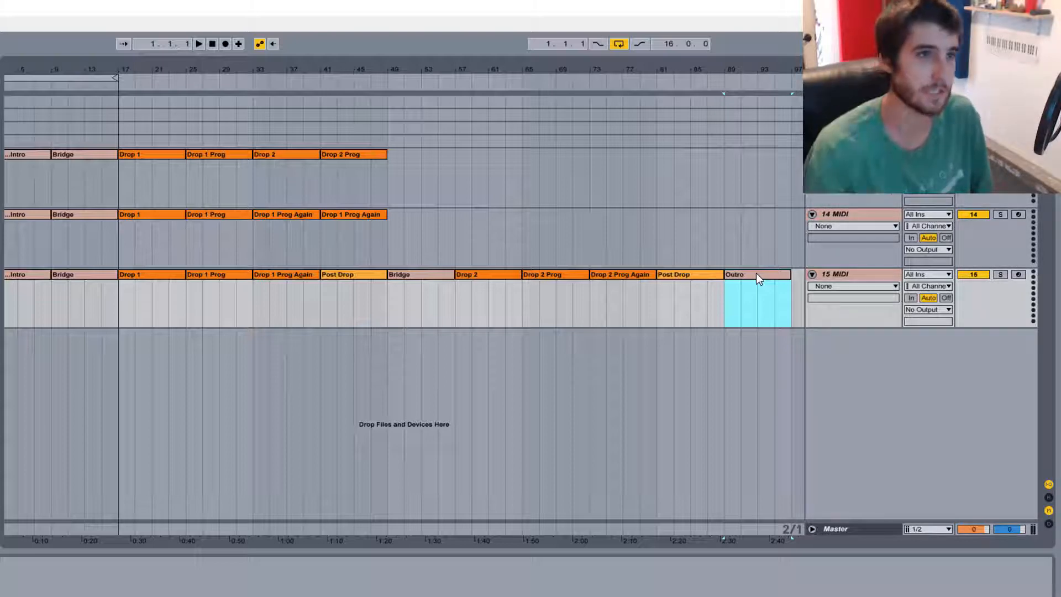
pyautogui.click(736, 325)
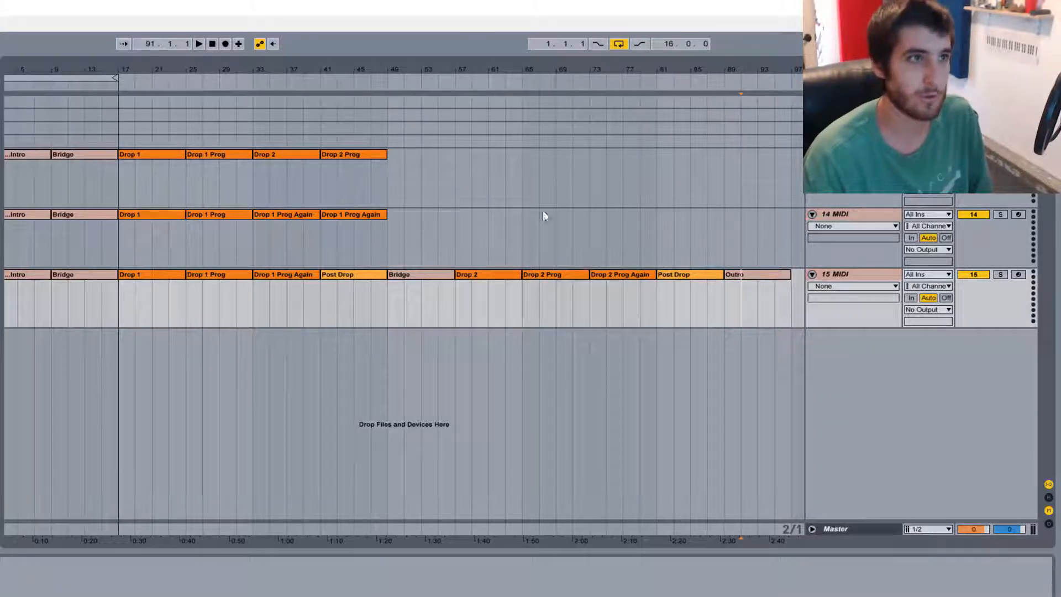
# Step: Extend the arrangement loop to 96 bars so that it spans the whole third structure track up to the end of the Outro
pyautogui.moveTo(342, 76); pyautogui.dragTo(329, 73)
pyautogui.moveTo(204, 71); pyautogui.dragTo(187, 66)
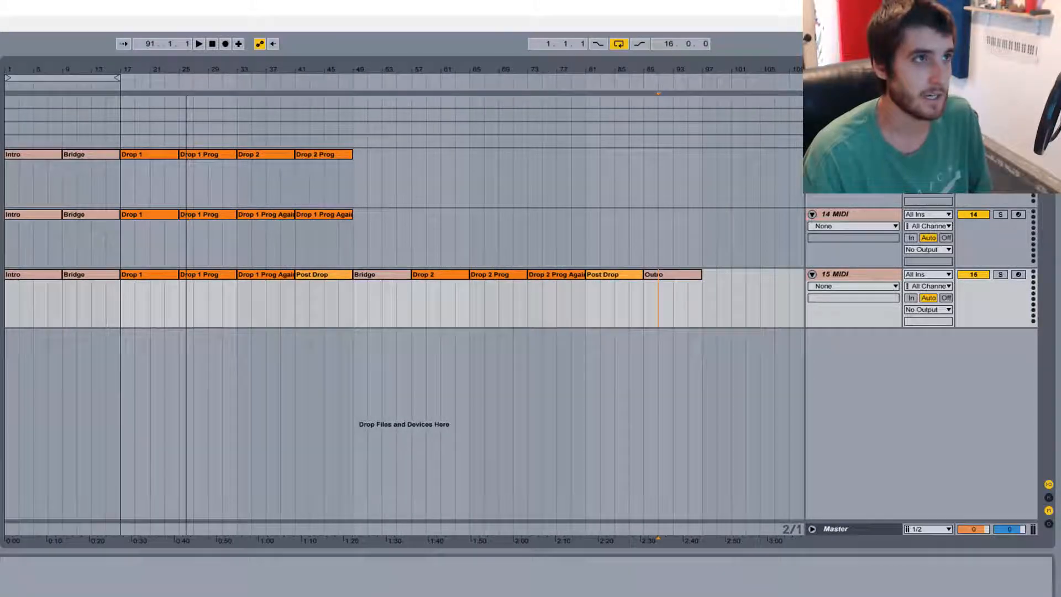
pyautogui.moveTo(122, 79); pyautogui.dragTo(698, 119)
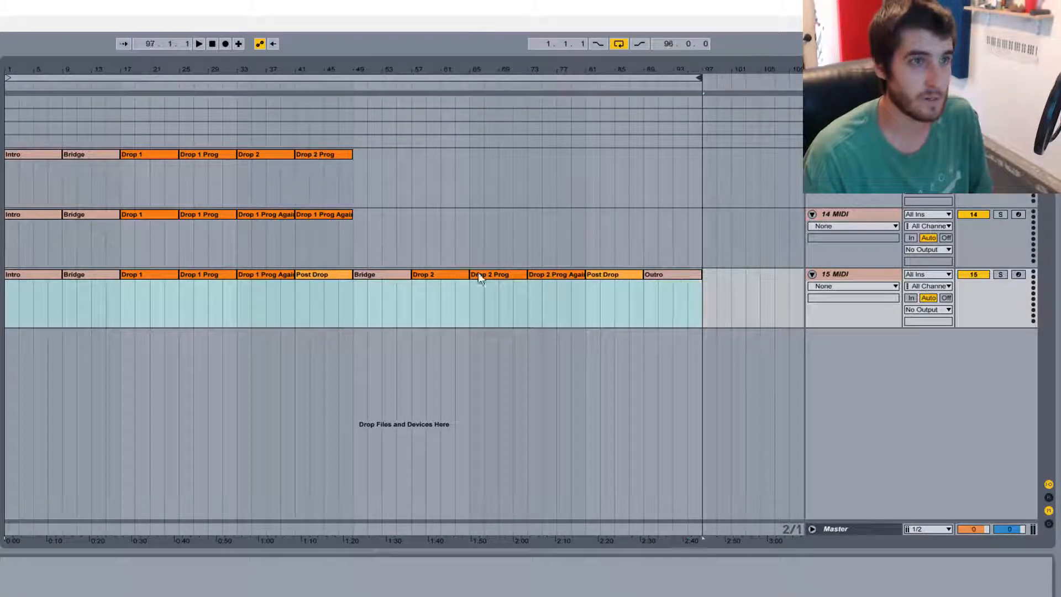
pyautogui.click(362, 243)
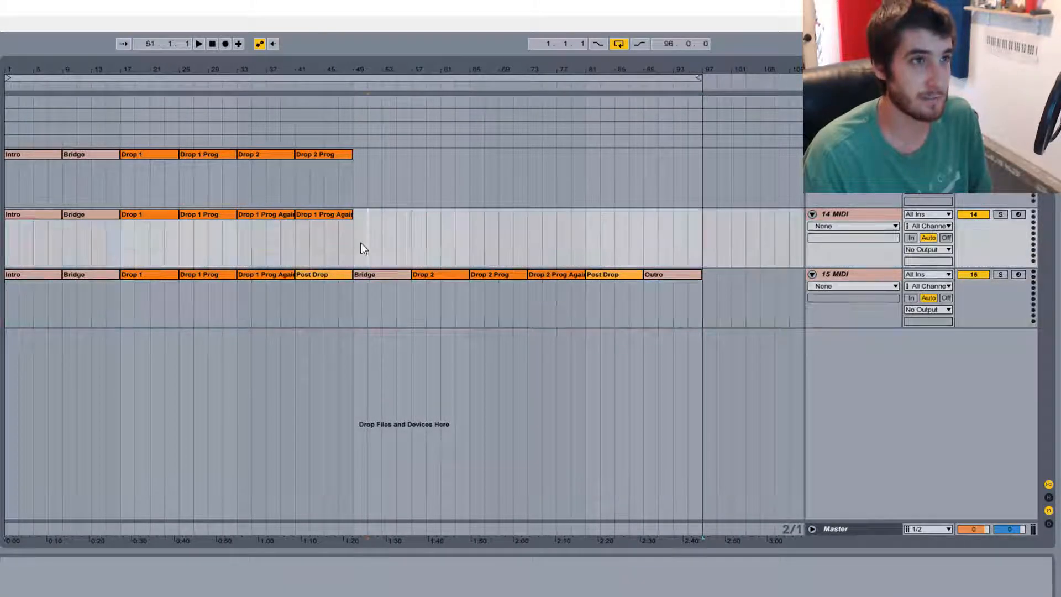
# Step: Complete the second structure track from bar 49 with copies of the third track's Bridge, its own four drop clips and the Outro
pyautogui.click(370, 279)
pyautogui.moveTo(370, 279); pyautogui.dragTo(370, 216)
pyautogui.click(329, 218)
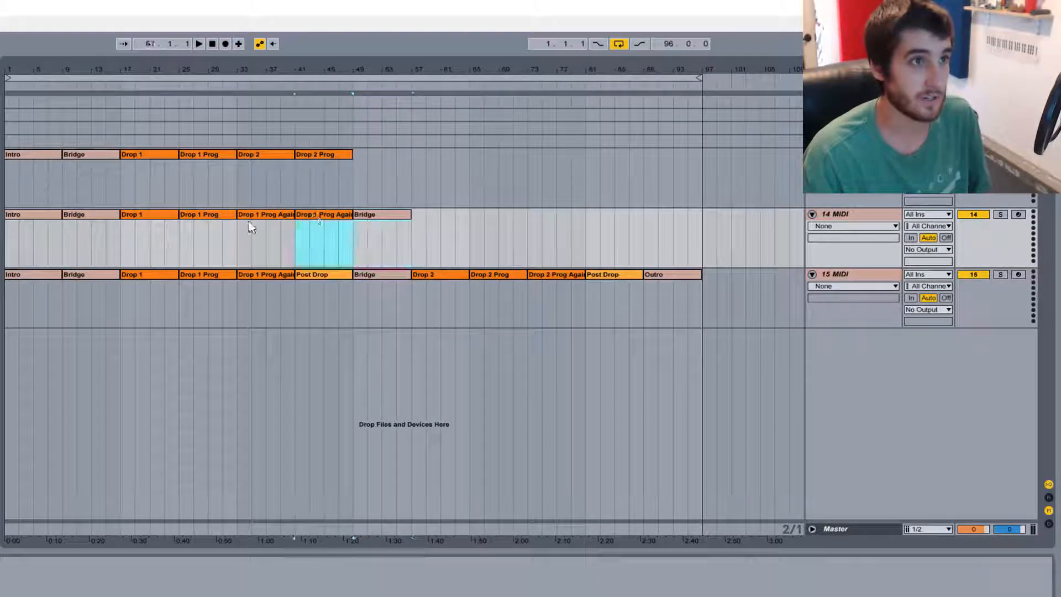
pyautogui.keyDown('shift'); pyautogui.click(162, 220); pyautogui.keyUp('shift')
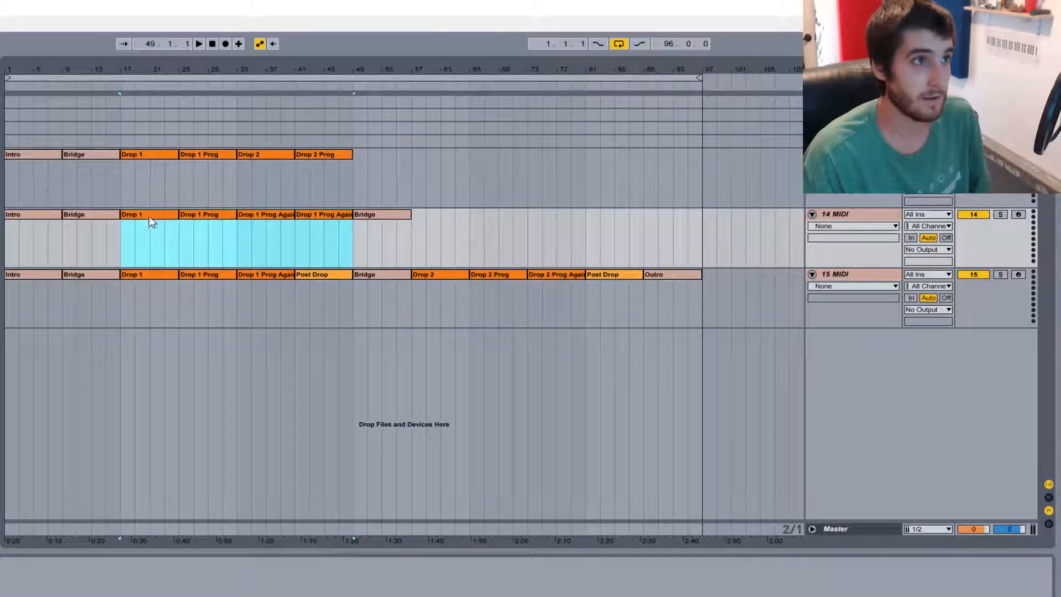
pyautogui.moveTo(150, 220); pyautogui.dragTo(439, 218)
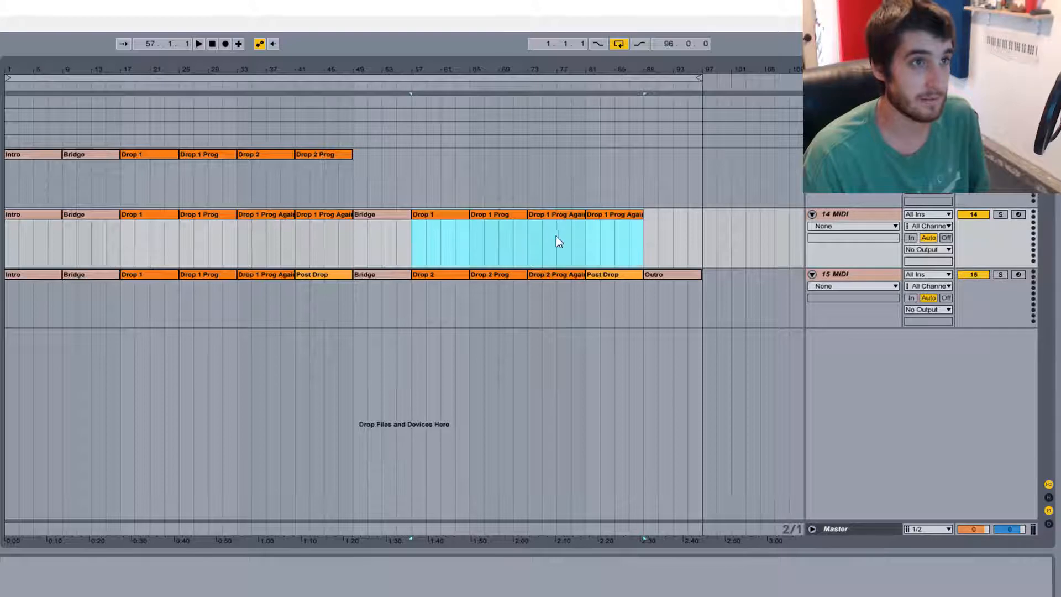
pyautogui.moveTo(653, 274); pyautogui.dragTo(654, 248)
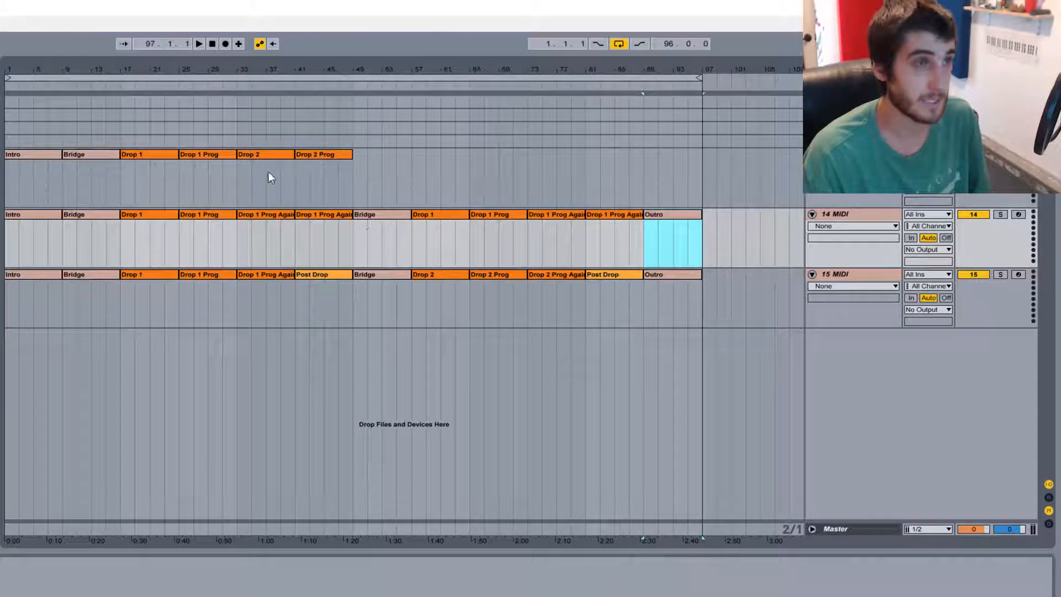
# Step: Copy the Bridge clip to bar 57 on the first structure track and fill the gap before it with a new MIDI clip named Mid8
pyautogui.moveTo(83, 155); pyautogui.dragTo(434, 157)
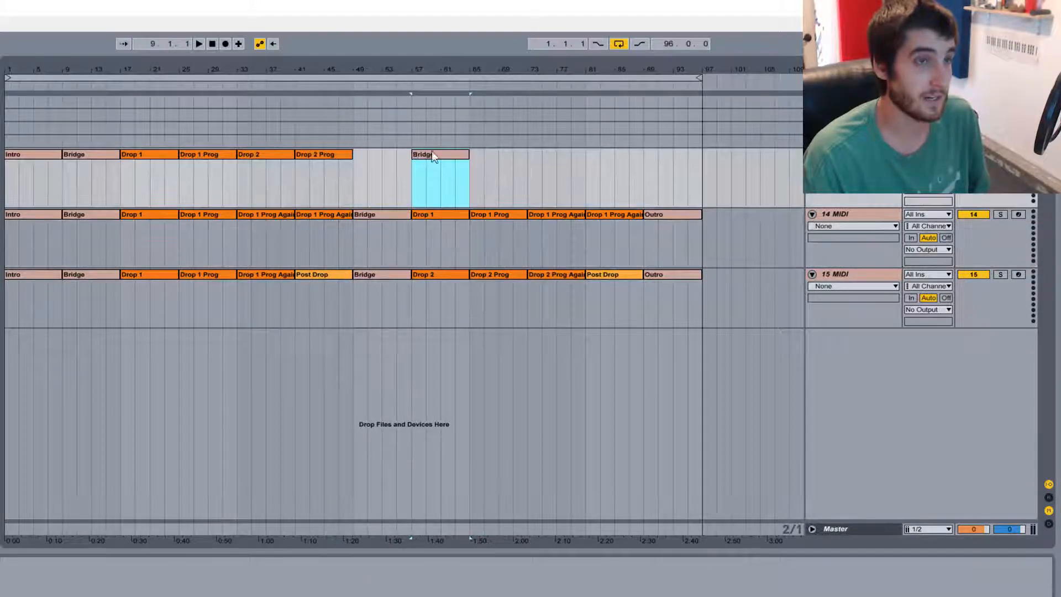
pyautogui.moveTo(348, 164); pyautogui.dragTo(415, 178)
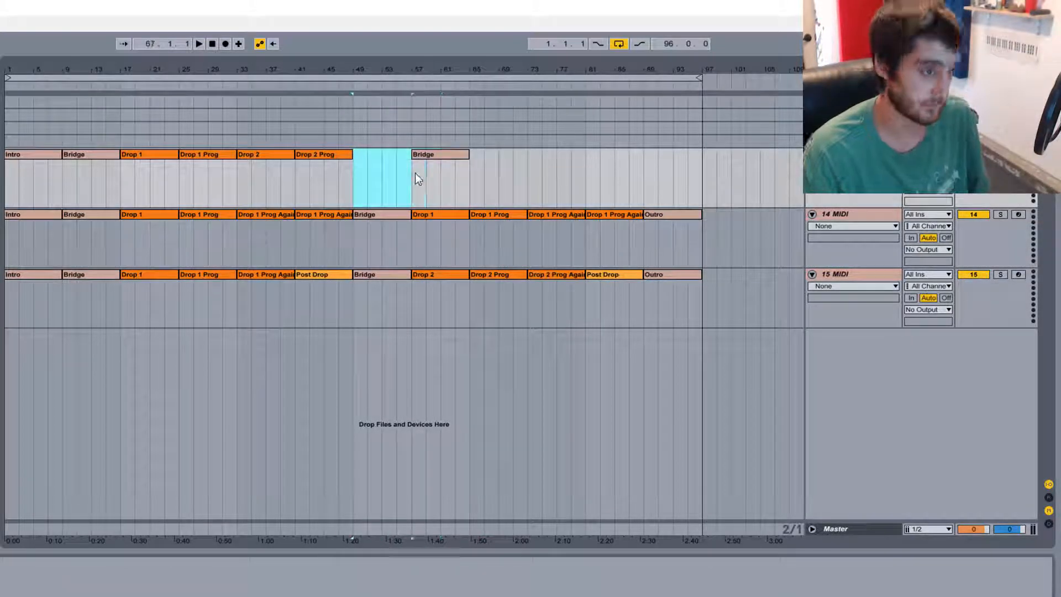
pyautogui.hotkey('ctrl', 'shift', 'm')
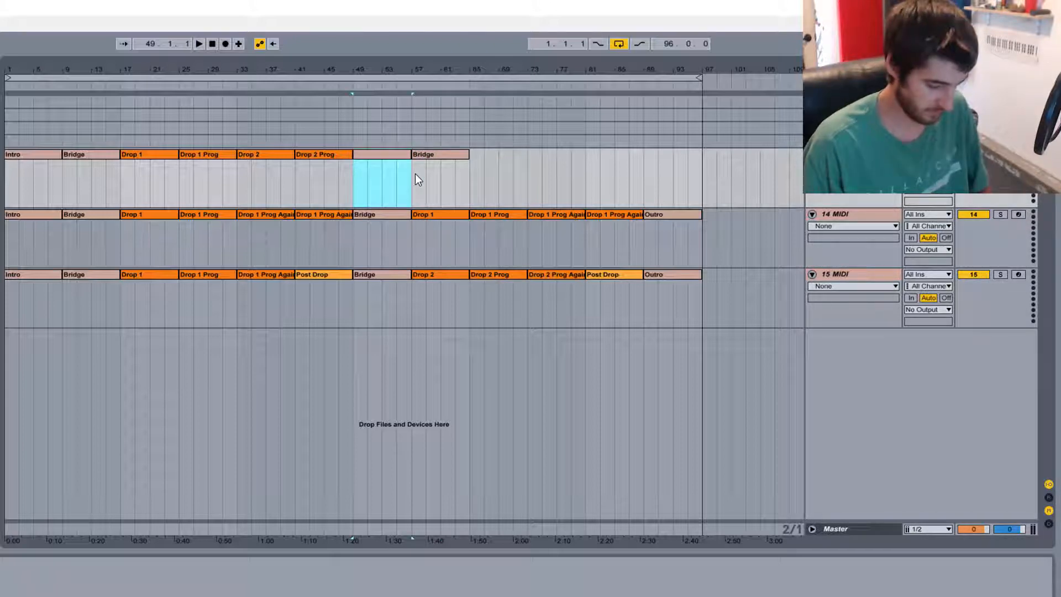
pyautogui.hotkey('ctrl', 'r')
pyautogui.write('Mid')
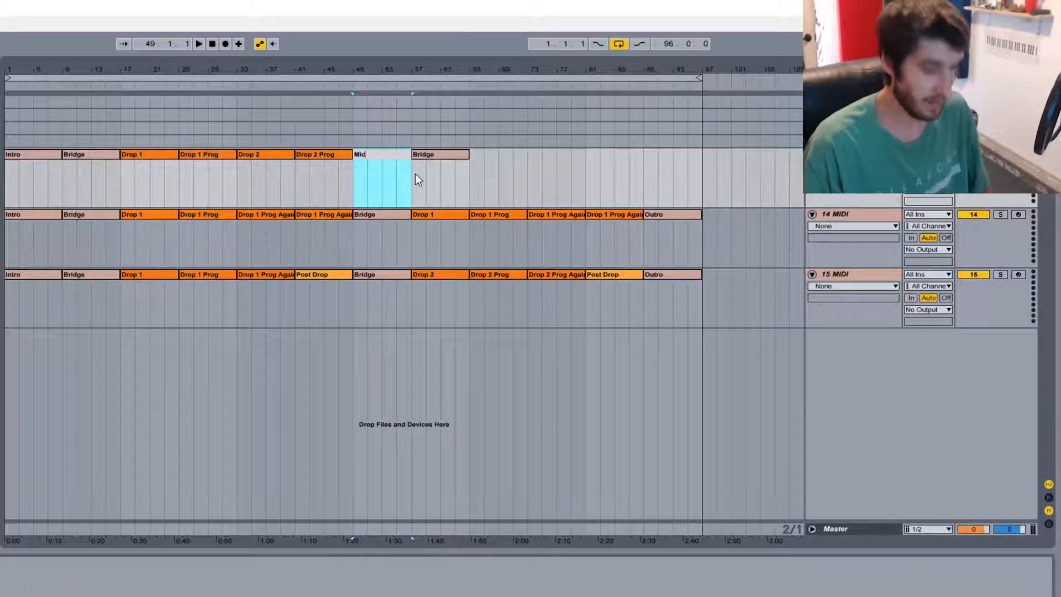
pyautogui.write('8')
pyautogui.press('Return')
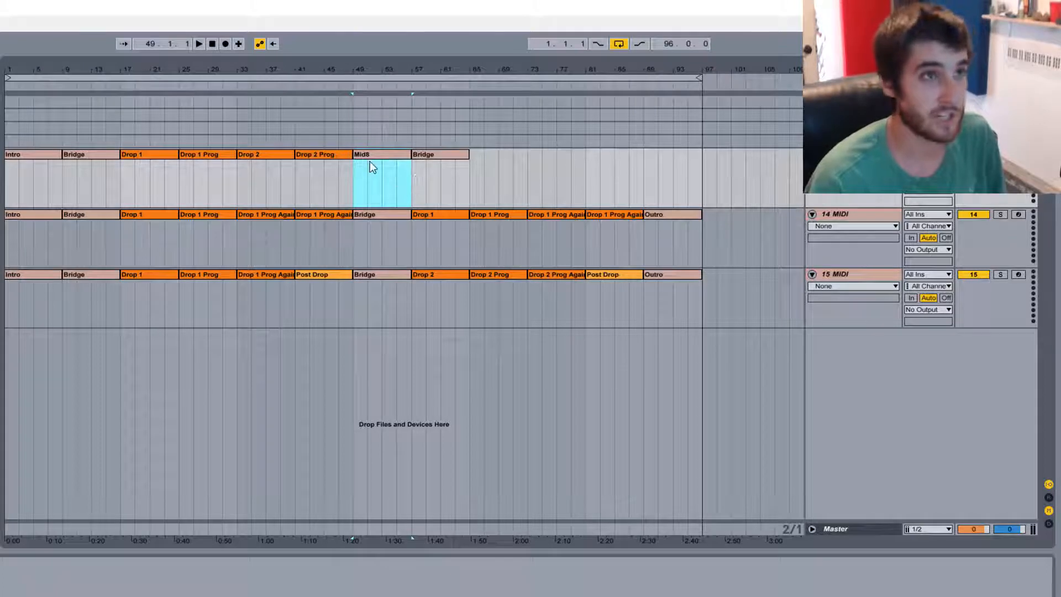
pyautogui.click(427, 158)
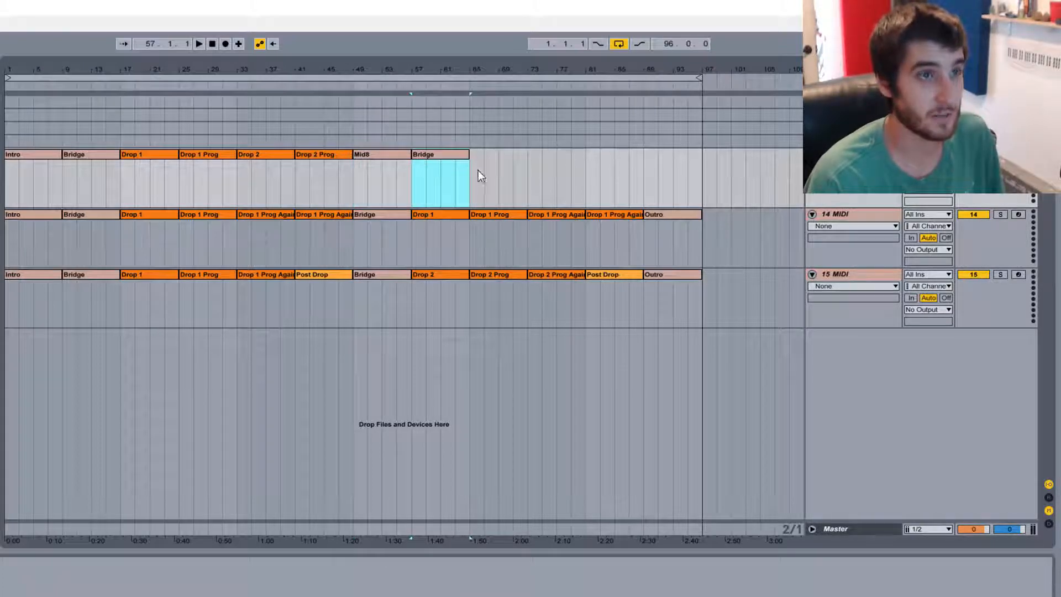
# Step: Complete the first structure track from bar 65 with copies of its four drop clips and the Outro, and extend the loop to 104 bars
pyautogui.click(468, 174)
pyautogui.click(302, 157)
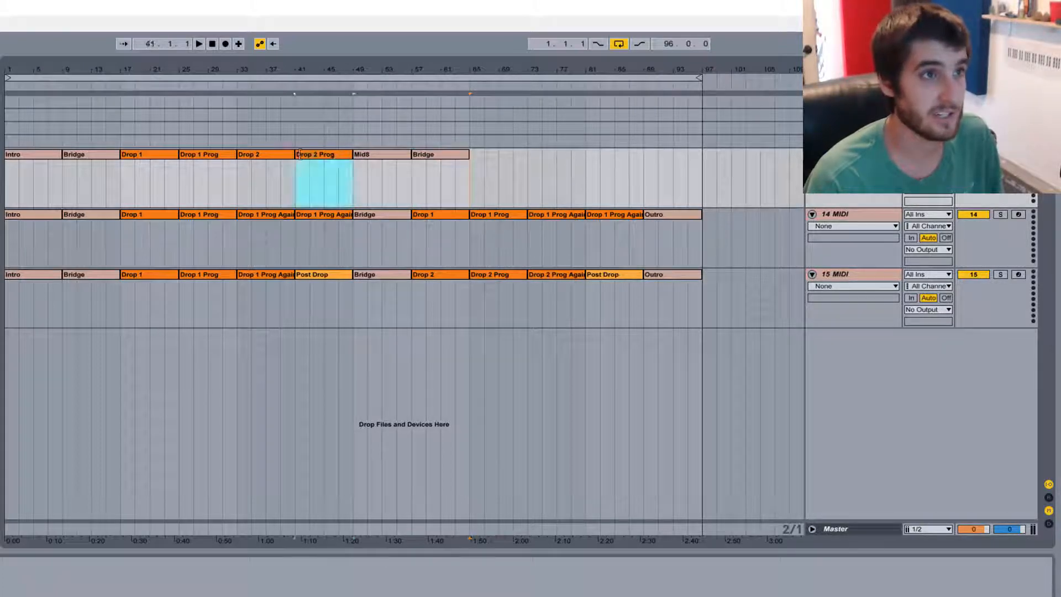
pyautogui.keyDown('shift'); pyautogui.click(160, 162); pyautogui.keyUp('shift')
pyautogui.moveTo(153, 161); pyautogui.dragTo(494, 170)
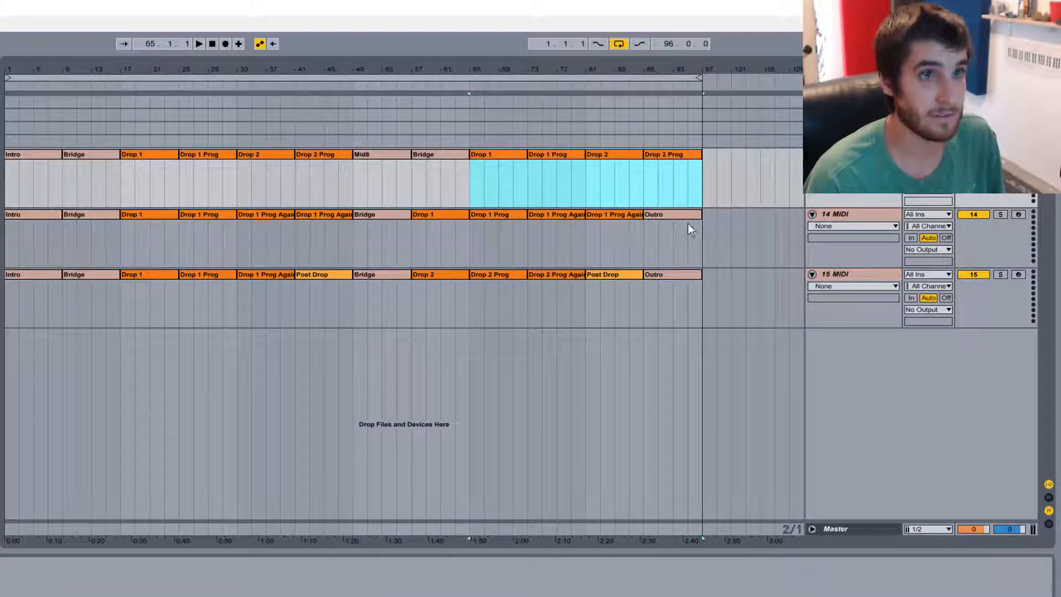
pyautogui.moveTo(689, 230); pyautogui.dragTo(730, 166)
pyautogui.moveTo(699, 77); pyautogui.dragTo(758, 77)
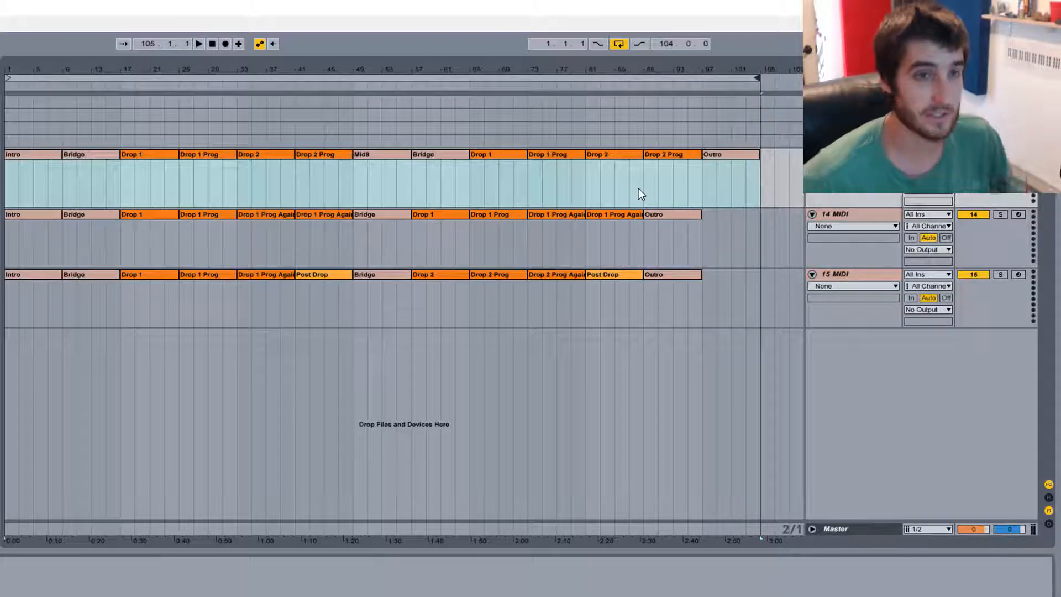
# Step: Duplicate the third structure track as a fourth one and delete every clip after its Intro
pyautogui.click(543, 301)
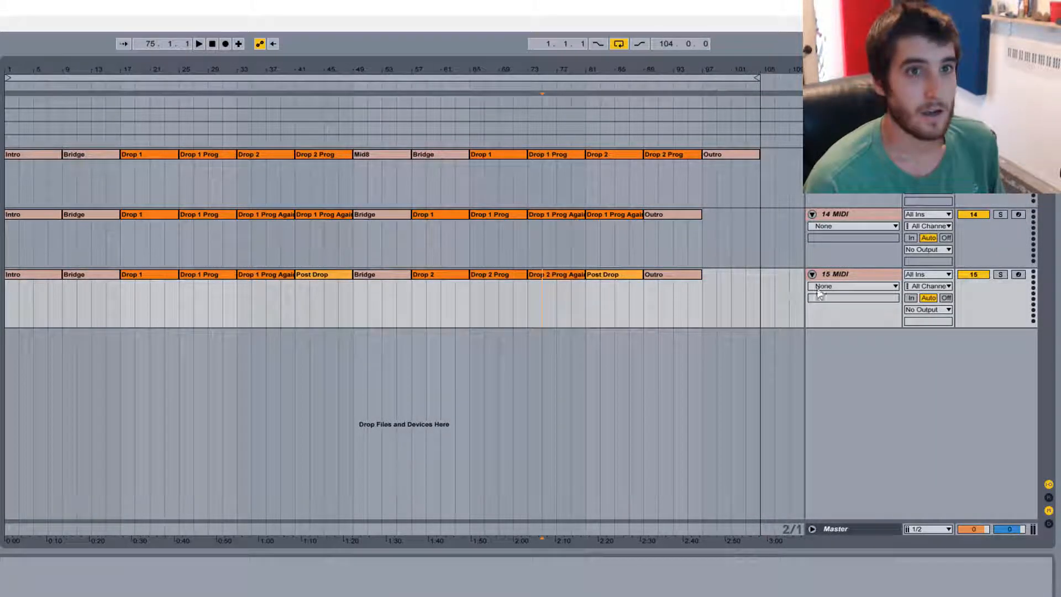
pyautogui.click(834, 277)
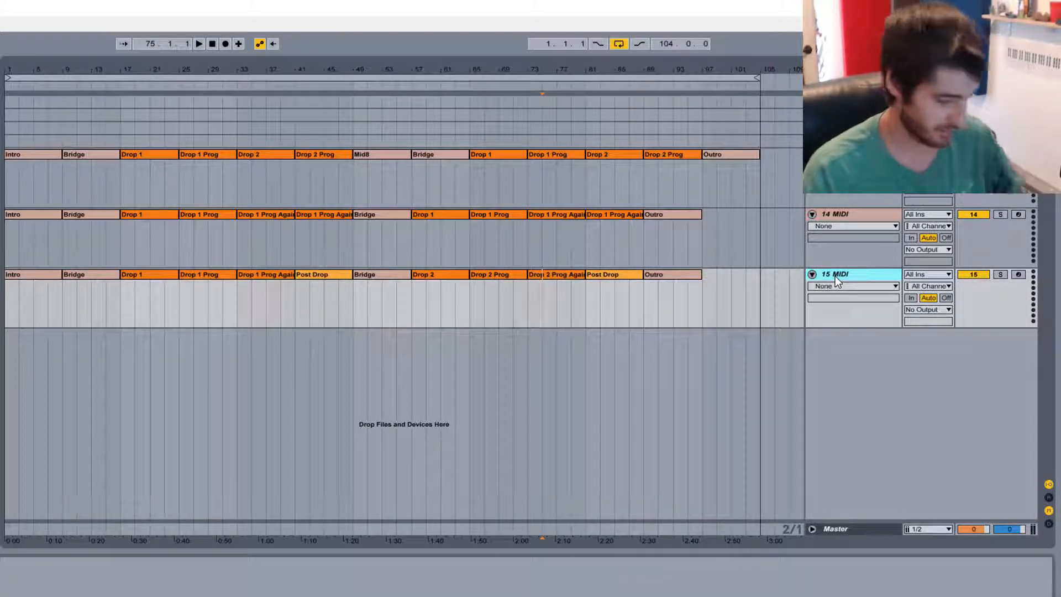
pyautogui.hotkey('ctrl', 'd')
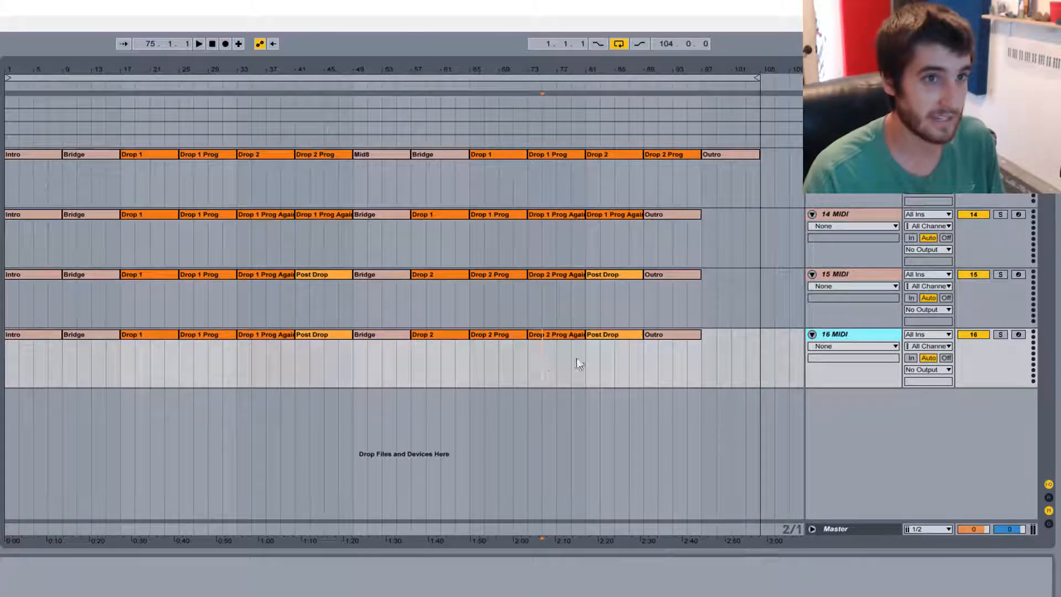
pyautogui.moveTo(699, 357); pyautogui.dragTo(77, 359)
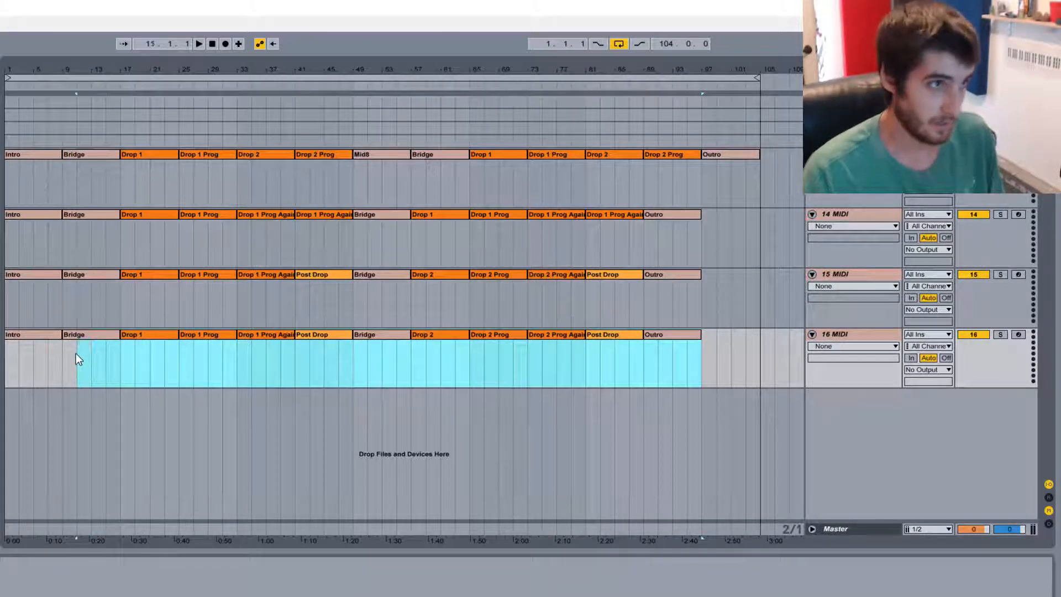
pyautogui.press('Delete')
# Step: Copy the Bridge clip to bar 17 on the fourth structure track and fill the gap before it with a MIDI clip named Hook / Verse thing
pyautogui.moveTo(76, 275); pyautogui.dragTo(134, 359)
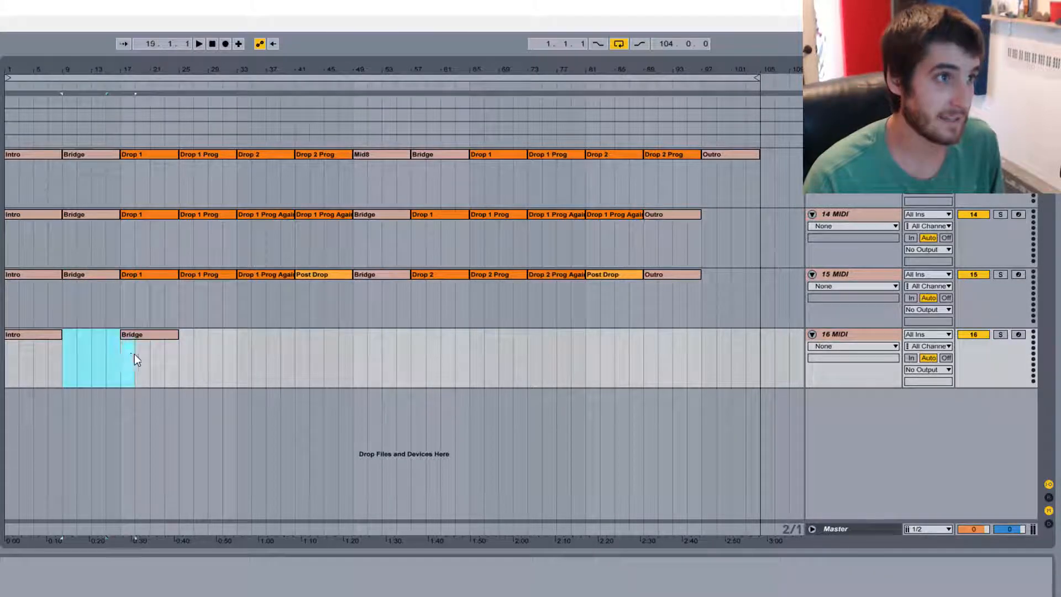
pyautogui.hotkey('ctrl', 'shift', 'm')
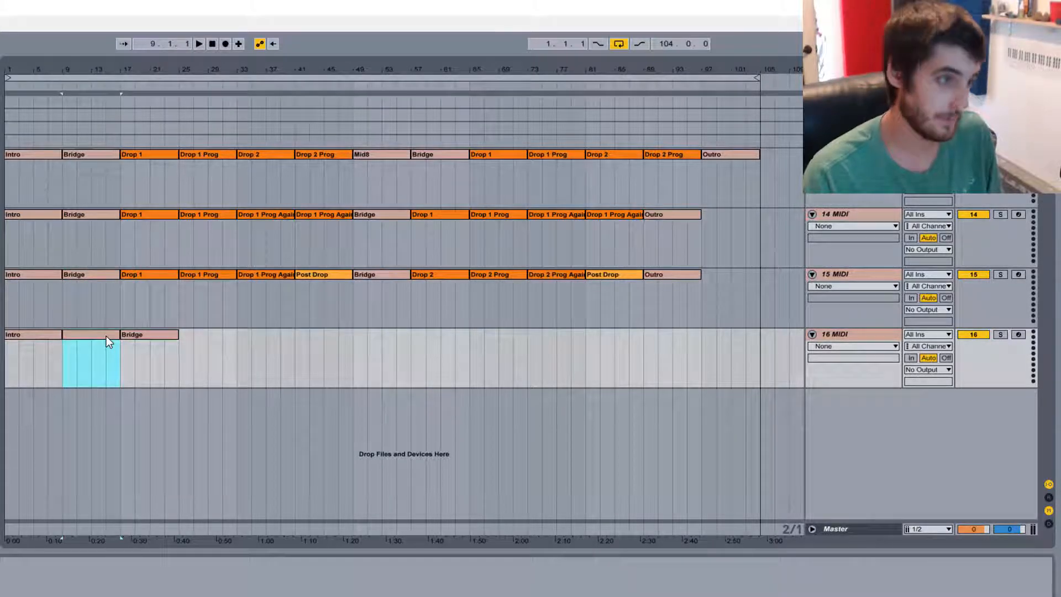
pyautogui.hotkey('ctrl', 'r')
pyautogui.write('Hook')
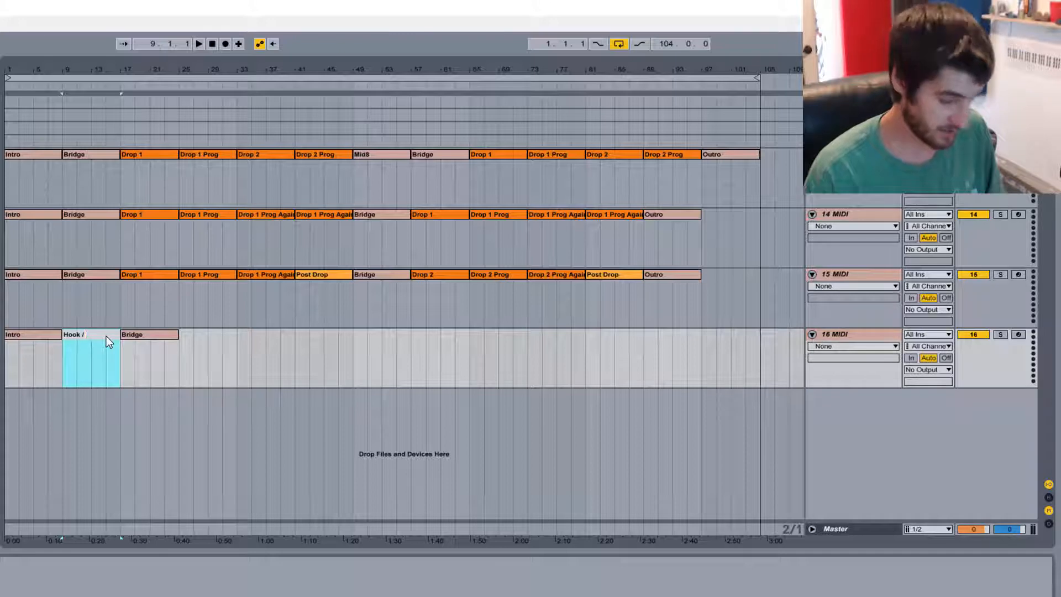
pyautogui.write('Verse')
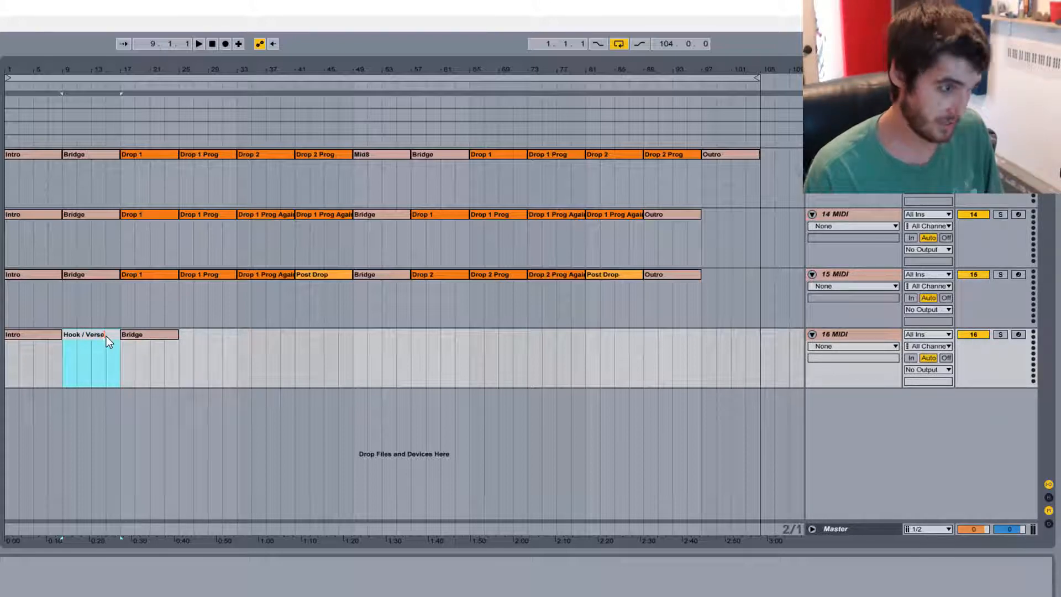
pyautogui.write(' thin')
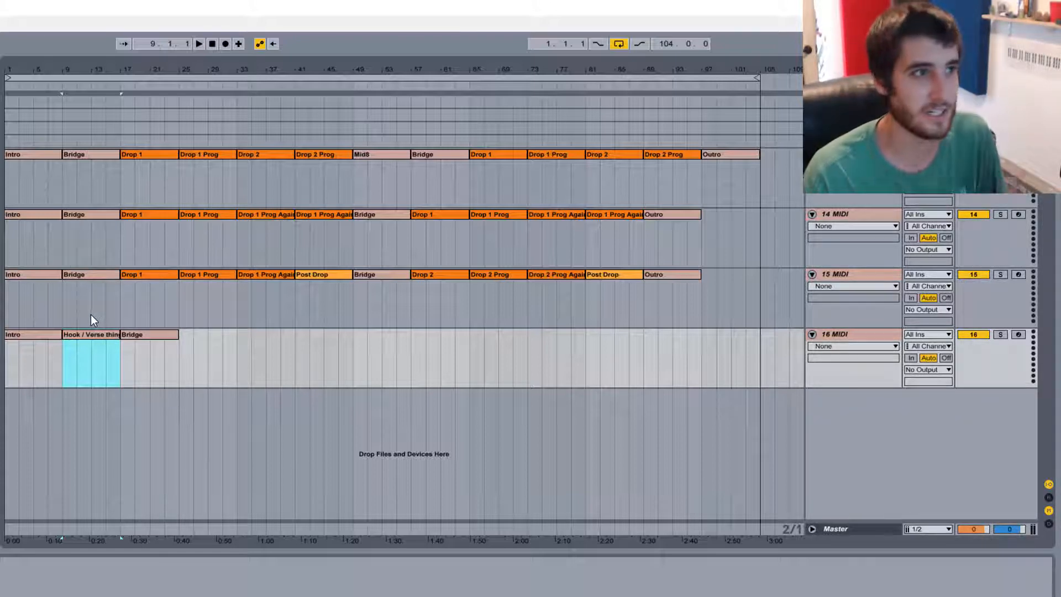
# Step: Color the Hook / Verse clip on the fourth structure track light orange, like the Post Drop clips
pyautogui.click(130, 334)
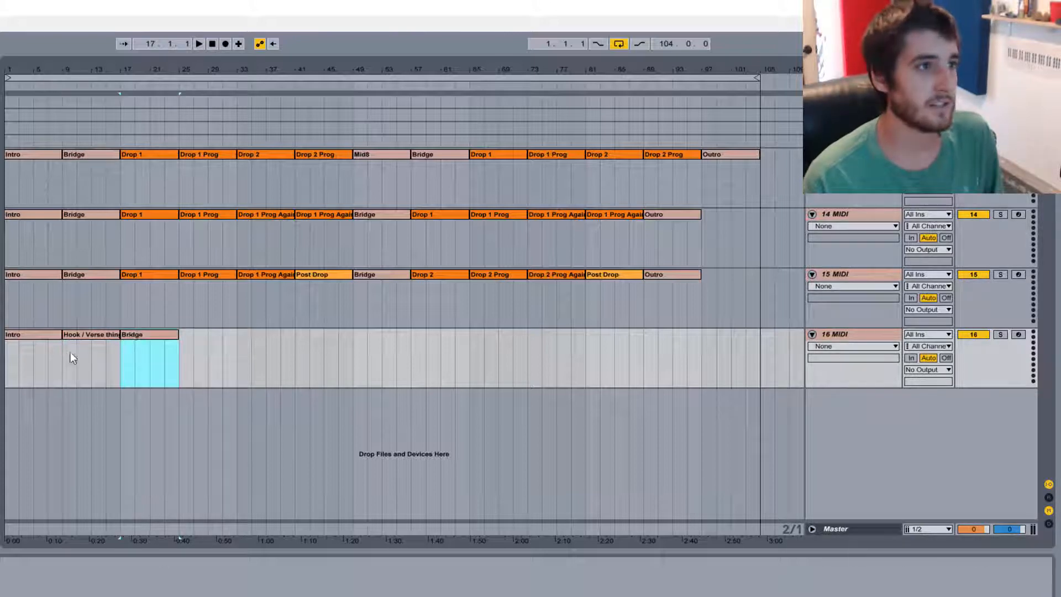
pyautogui.click(99, 340)
pyautogui.rightClick(99, 339)
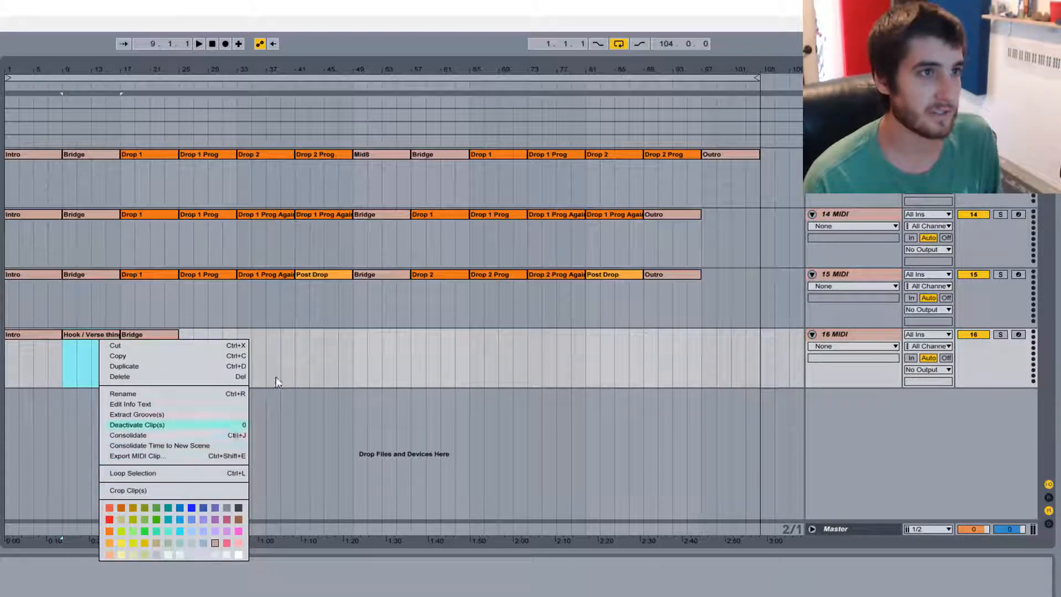
pyautogui.click(109, 543)
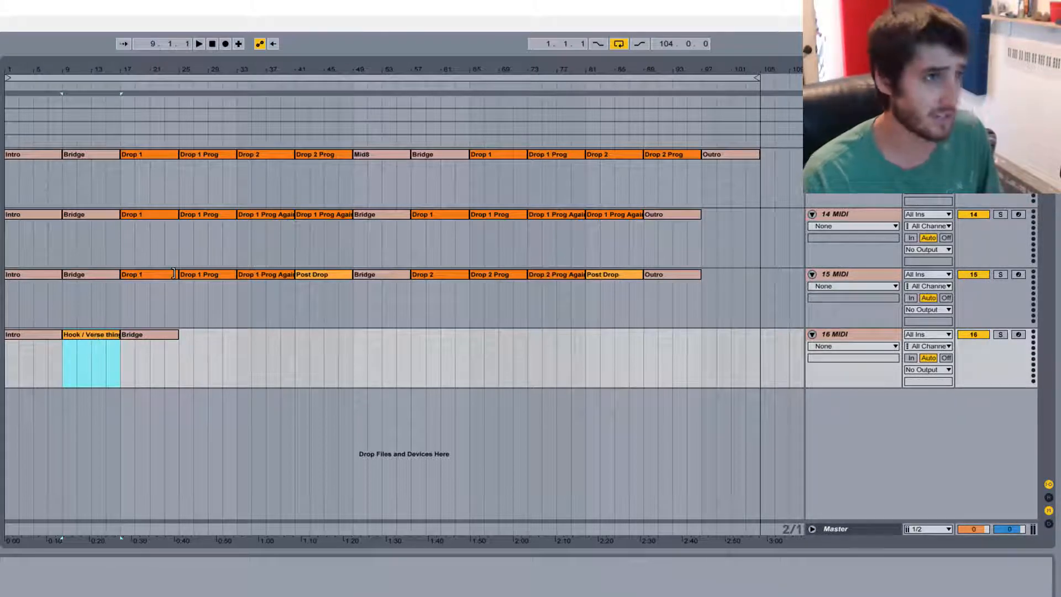
# Step: Copy the third track's clips from Drop 1 through the first Post Drop to bar 25 on the fourth structure track
pyautogui.click(160, 344)
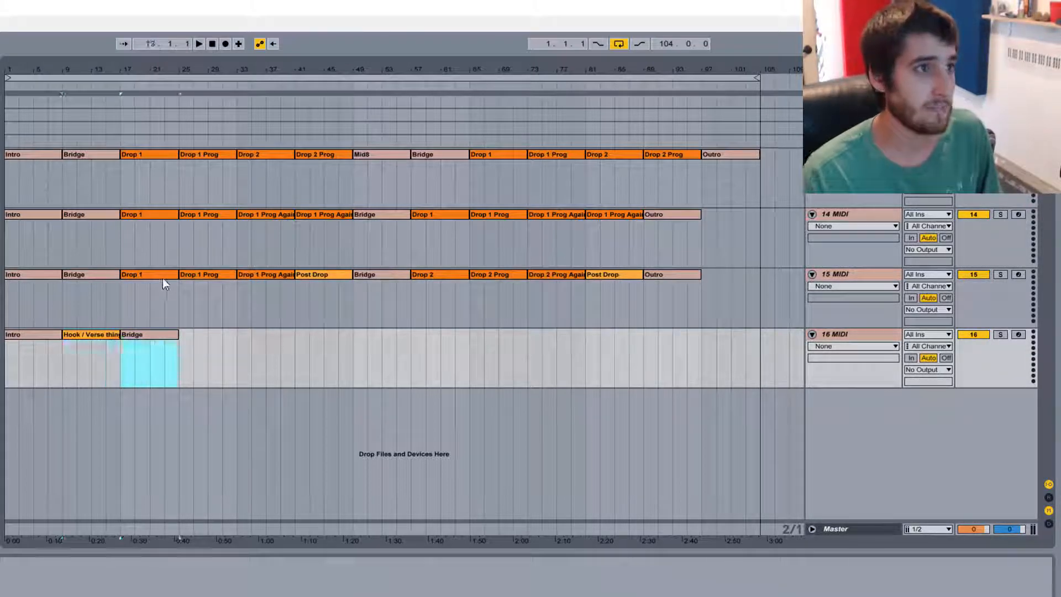
pyautogui.click(163, 278)
pyautogui.keyDown('shift'); pyautogui.click(306, 271); pyautogui.keyUp('shift')
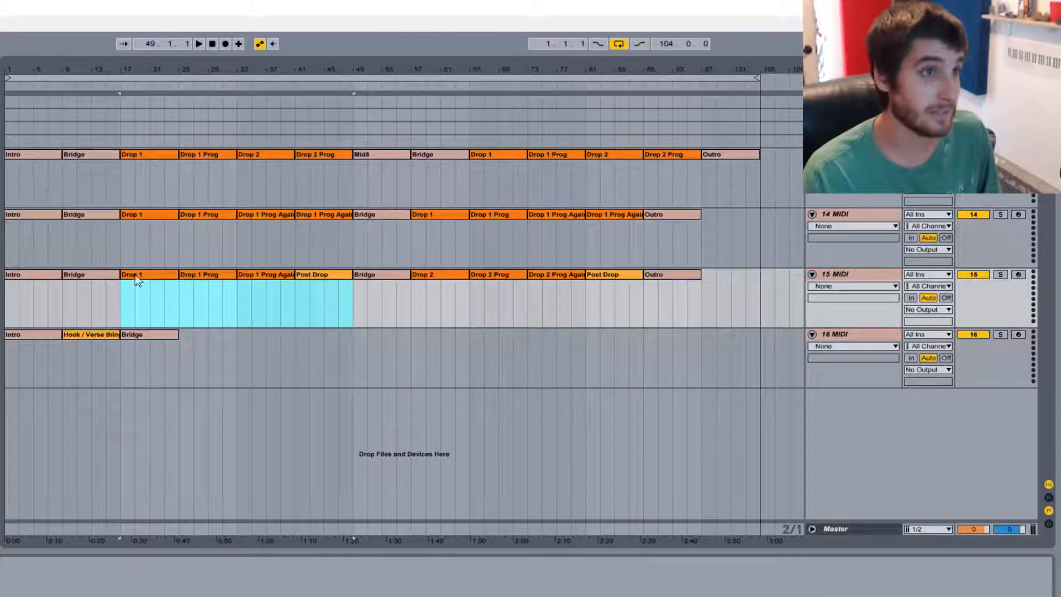
pyautogui.moveTo(135, 279); pyautogui.dragTo(193, 346)
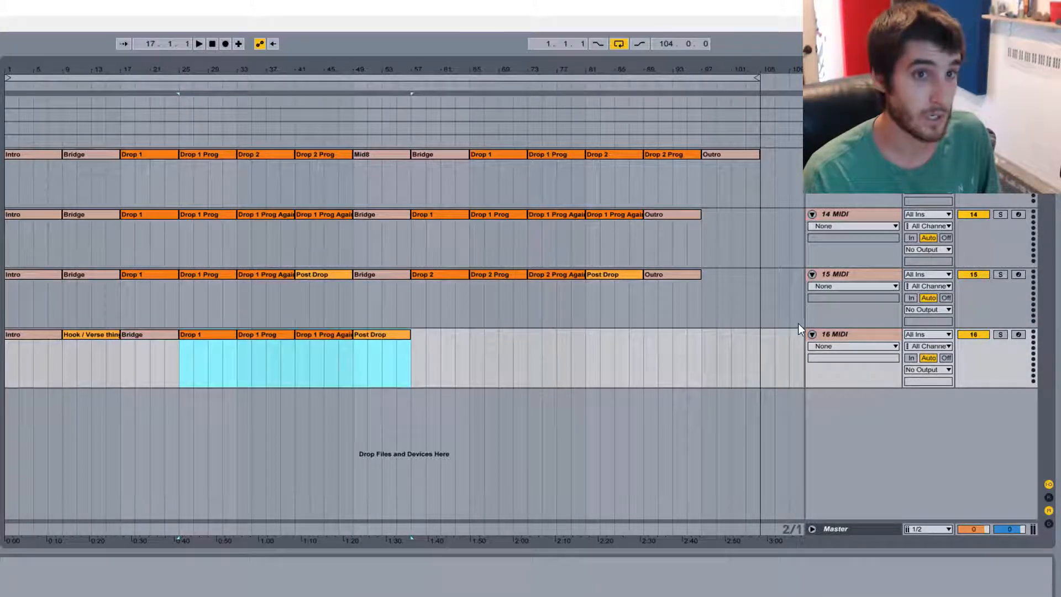
# Step: Duplicate the fourth structure track as a fifth one and delete the copied clips from Drop 1 through Post Drop
pyautogui.click(835, 334)
pyautogui.hotkey('ctrl', 'd')
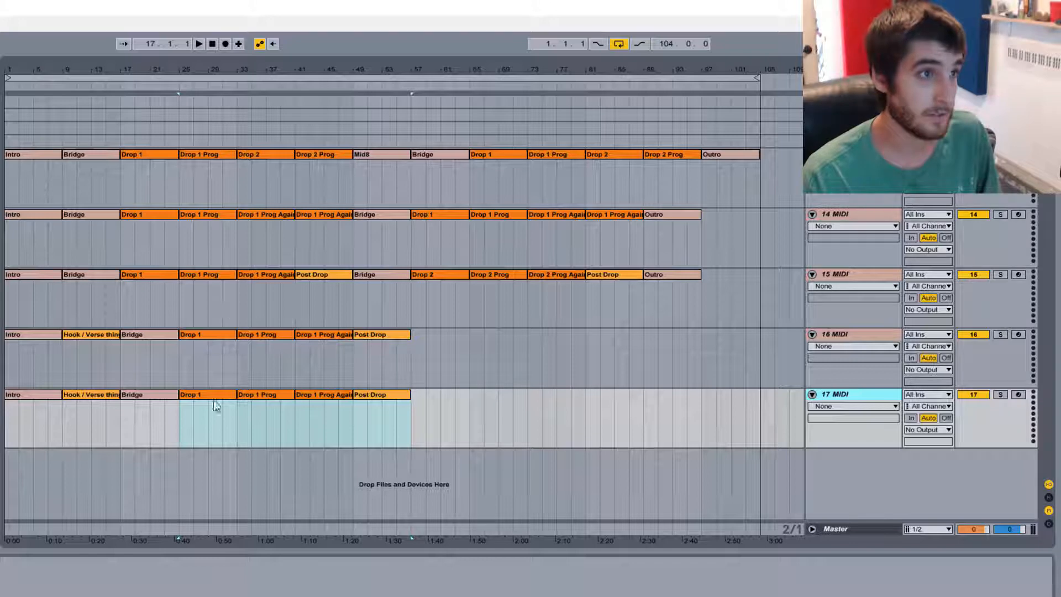
pyautogui.moveTo(216, 408); pyautogui.dragTo(396, 403)
pyautogui.press('Delete')
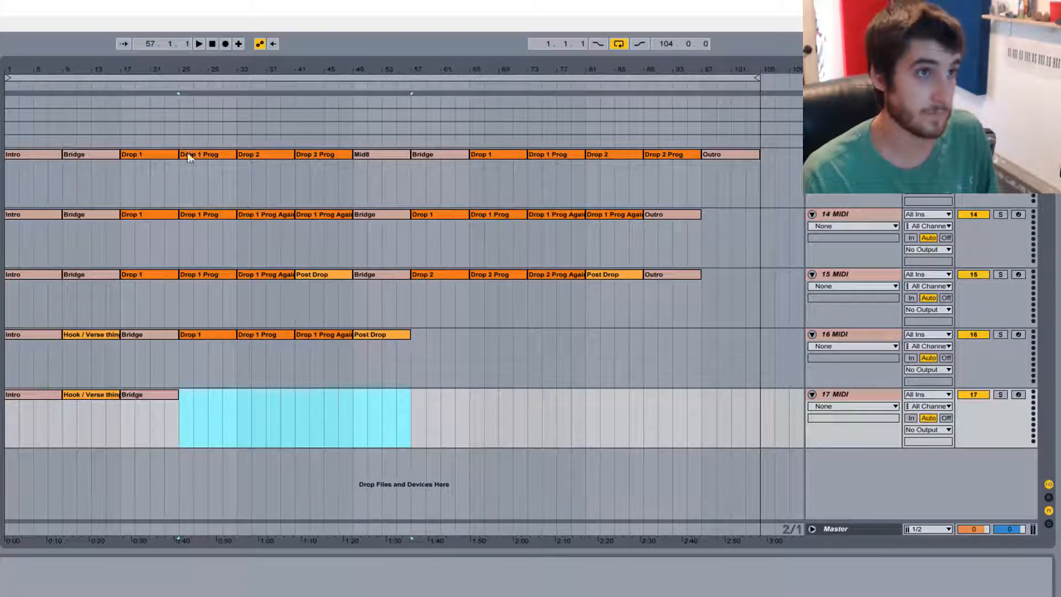
pyautogui.click(158, 154)
pyautogui.keyDown('shift'); pyautogui.click(319, 159); pyautogui.keyUp('shift')
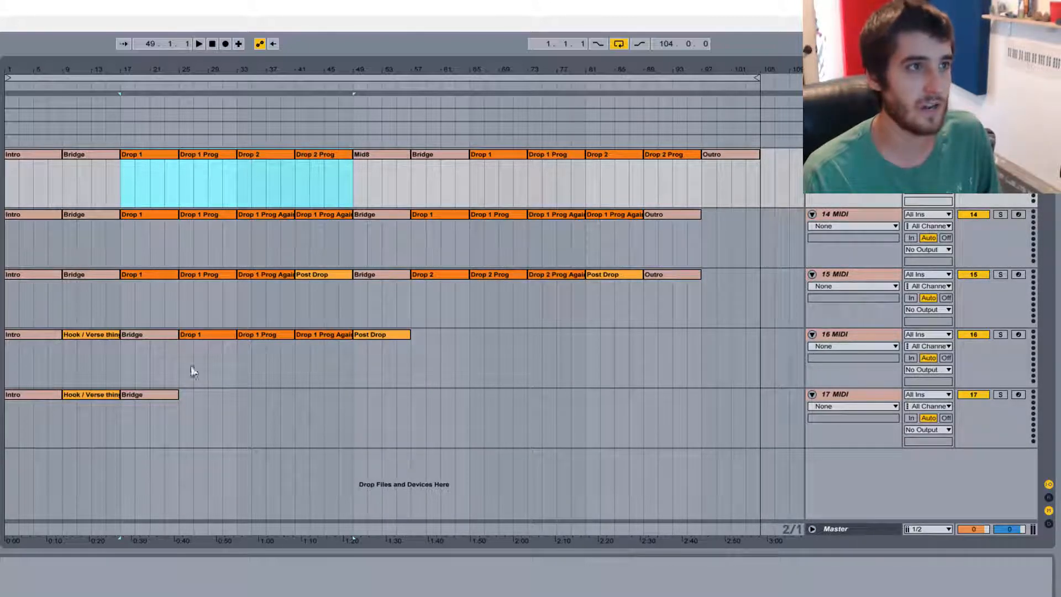
pyautogui.click(180, 411)
pyautogui.click(407, 423)
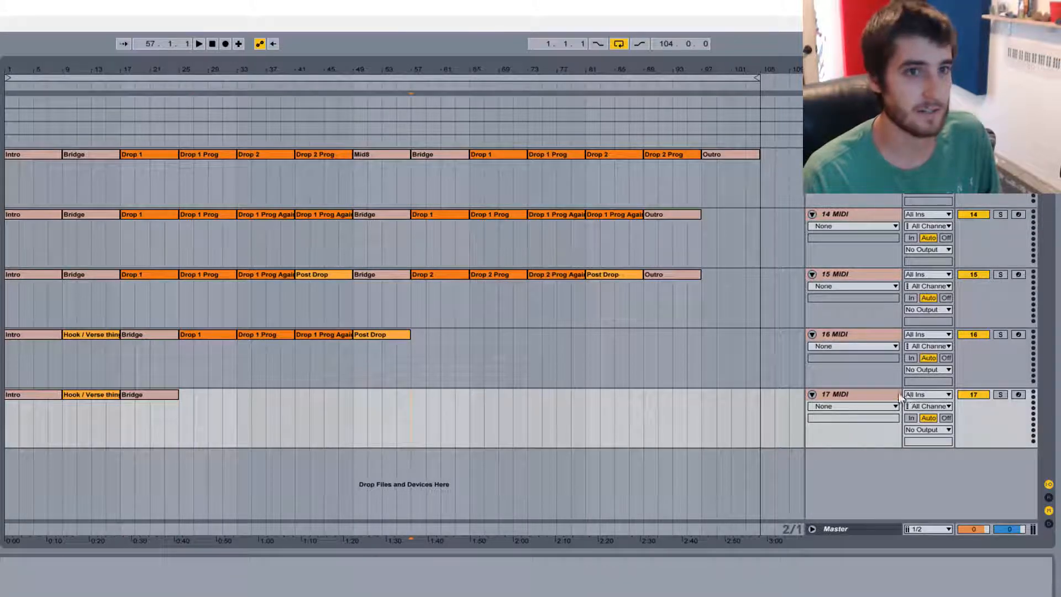
pyautogui.click(882, 394)
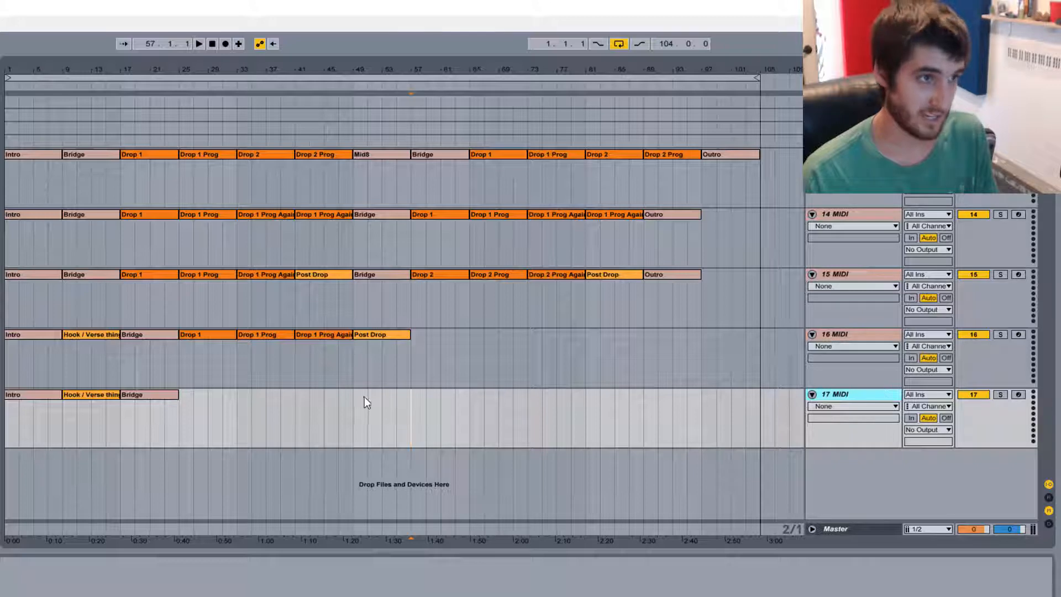
# Step: Complete the fourth structure track from bar 57 with copies of its Bridge, its Drop 1 through Post Drop clips and the Outro
pyautogui.click(225, 336)
pyautogui.click(394, 334)
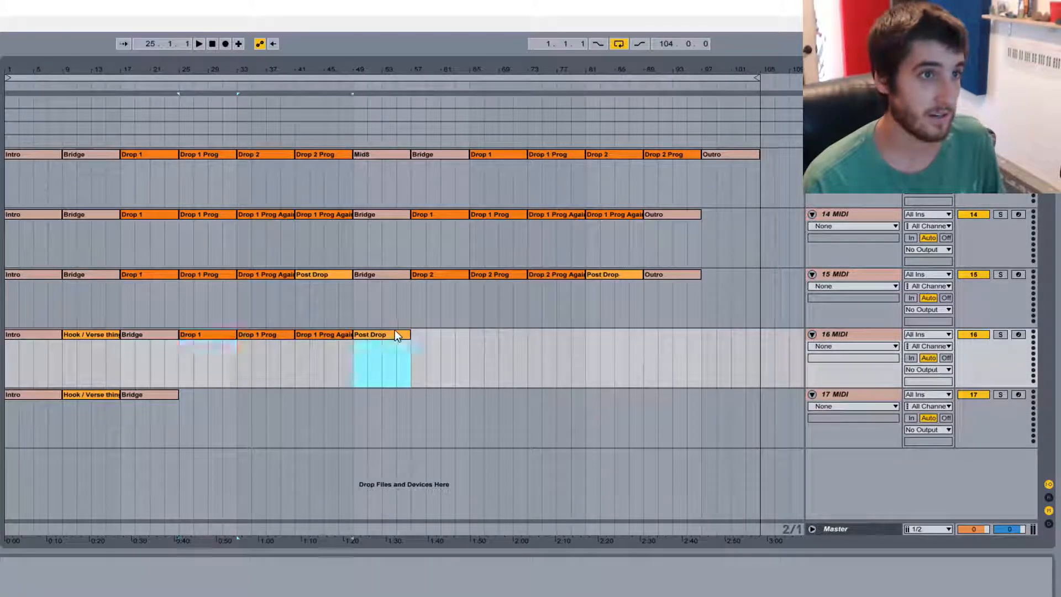
pyautogui.moveTo(131, 330); pyautogui.dragTo(419, 348)
pyautogui.click(199, 348)
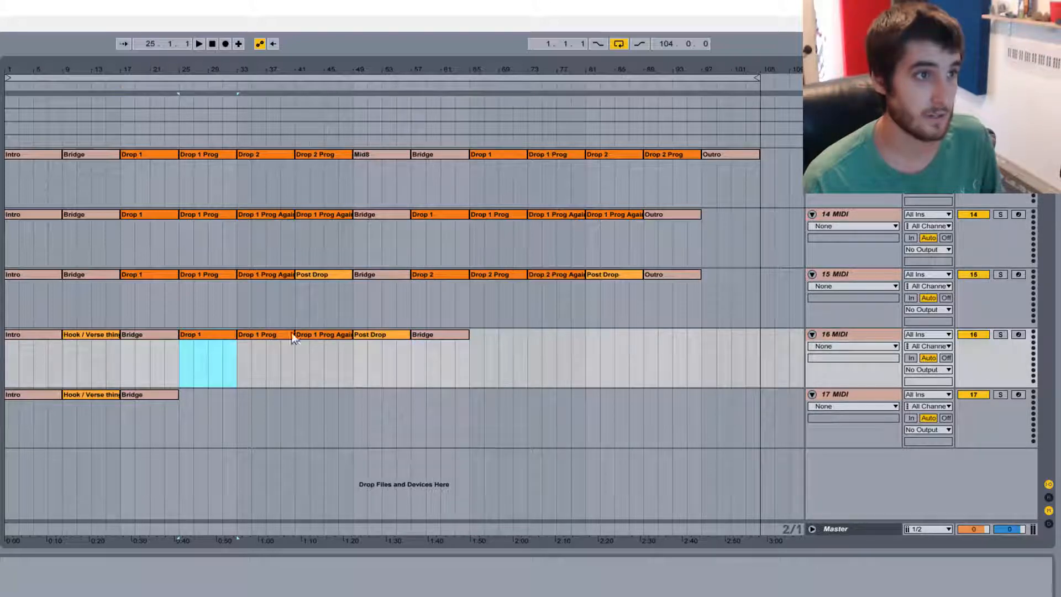
pyautogui.keyDown('shift'); pyautogui.click(386, 337); pyautogui.keyUp('shift')
pyautogui.moveTo(216, 337); pyautogui.dragTo(495, 344)
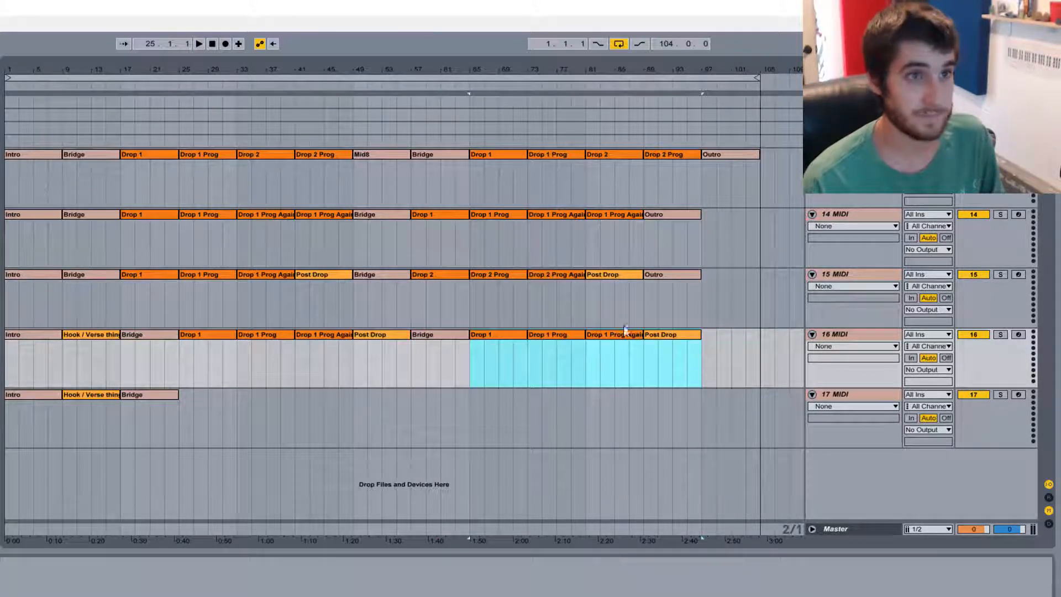
pyautogui.moveTo(682, 277); pyautogui.dragTo(759, 366)
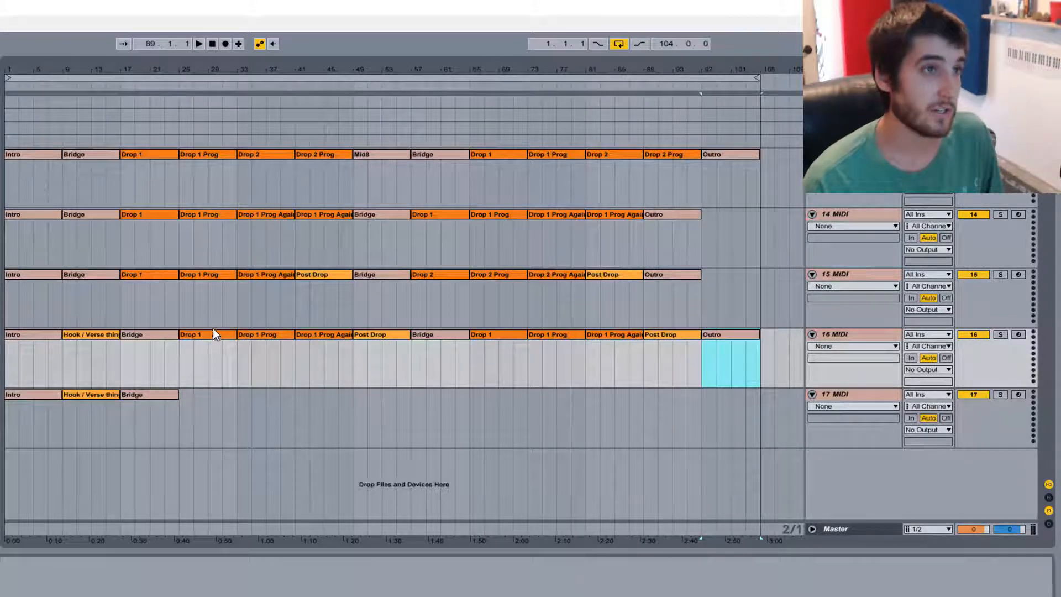
# Step: Copy the first track's opening four drop clips, Drop 1 through Drop 2 Prog, to bar 25 on the fifth structure track
pyautogui.click(156, 166)
pyautogui.keyDown('shift'); pyautogui.click(328, 159); pyautogui.keyUp('shift')
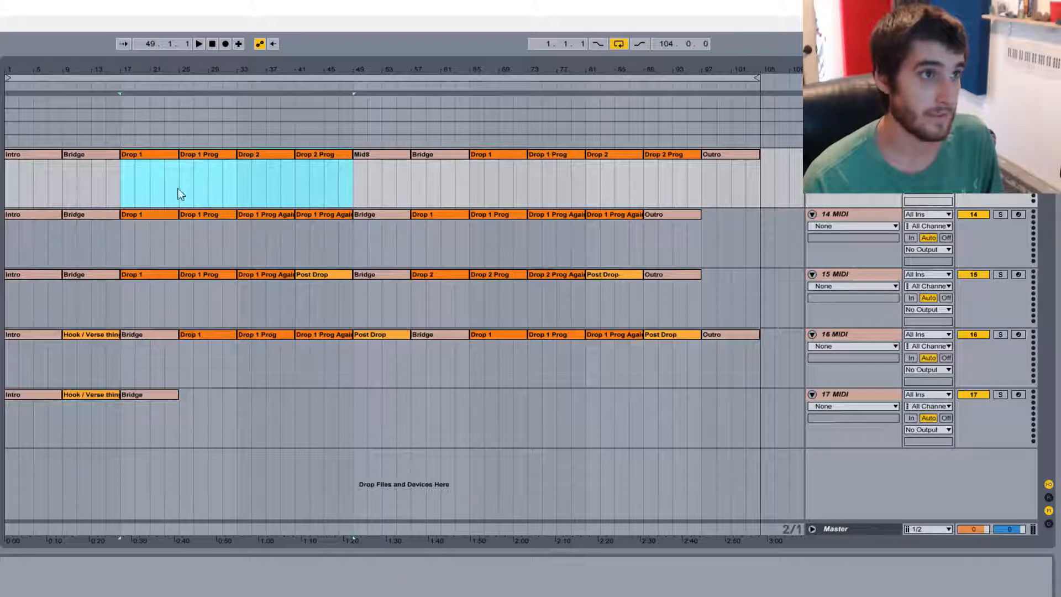
pyautogui.moveTo(141, 160); pyautogui.dragTo(201, 407)
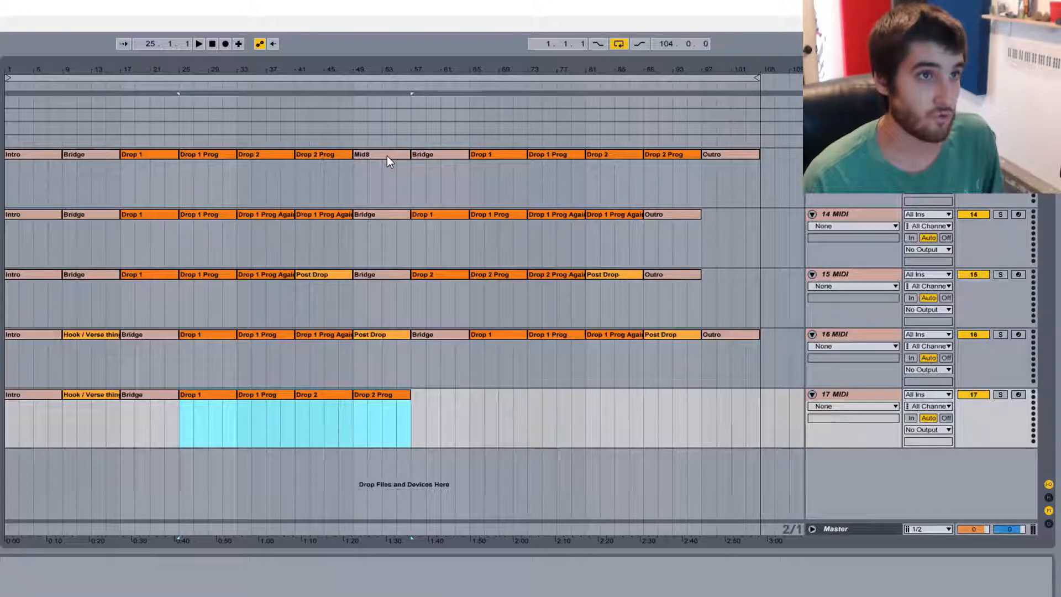
# Step: Insert an eight-bar MIDI clip at bar 57 on the fifth structure track and name it Break
pyautogui.moveTo(416, 436); pyautogui.dragTo(464, 437)
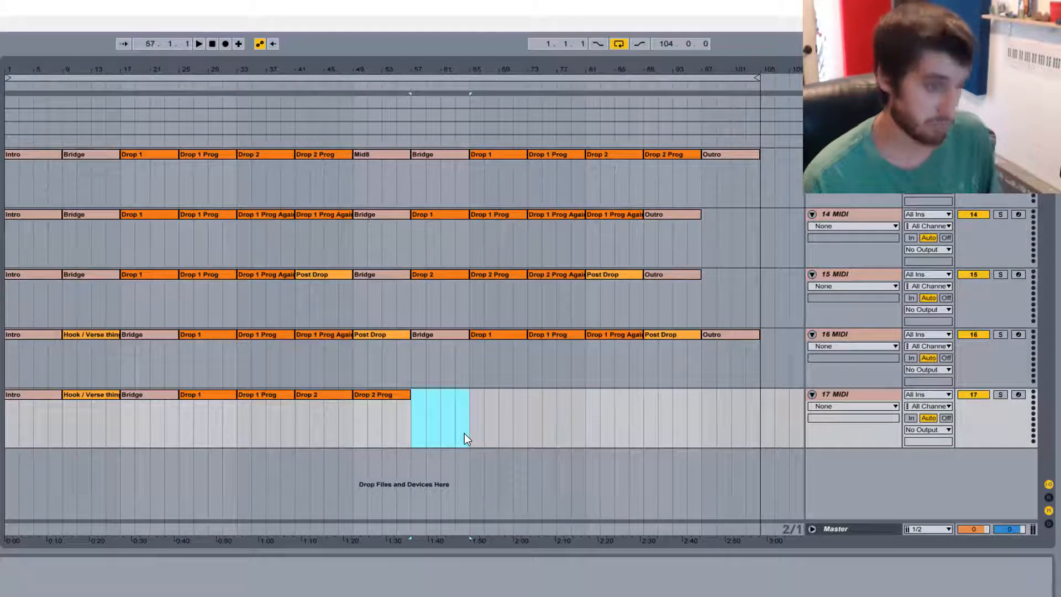
pyautogui.hotkey('ctrl', 'shift', 'm')
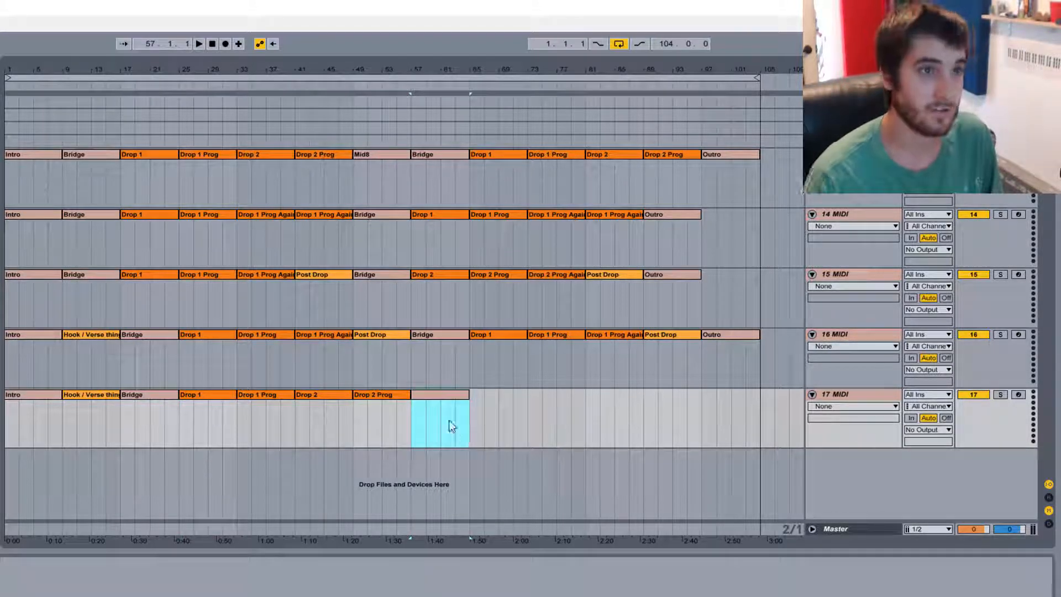
pyautogui.hotkey('ctrl', 'r')
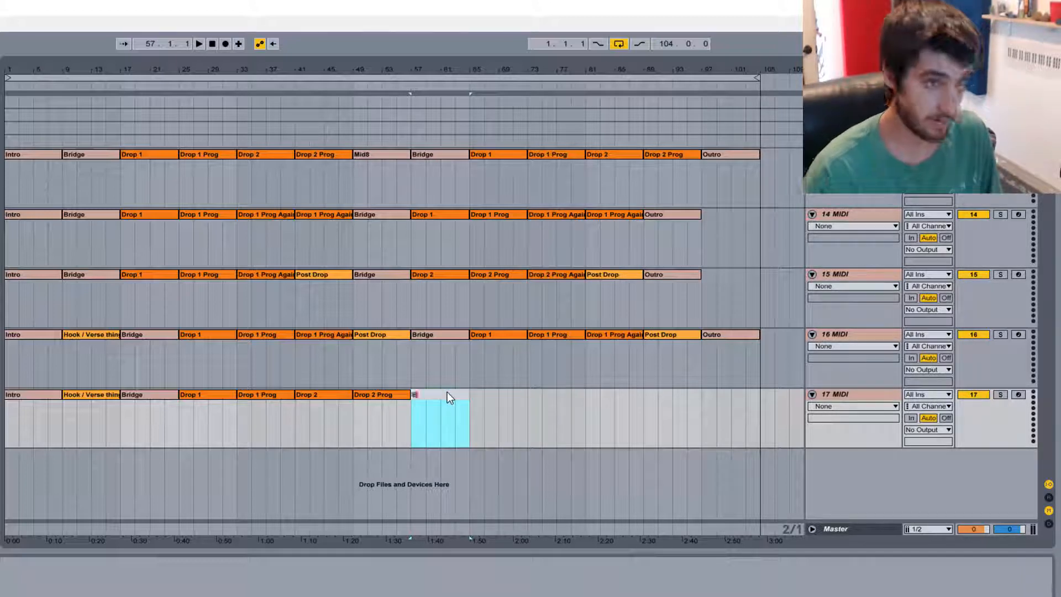
pyautogui.press('Return')
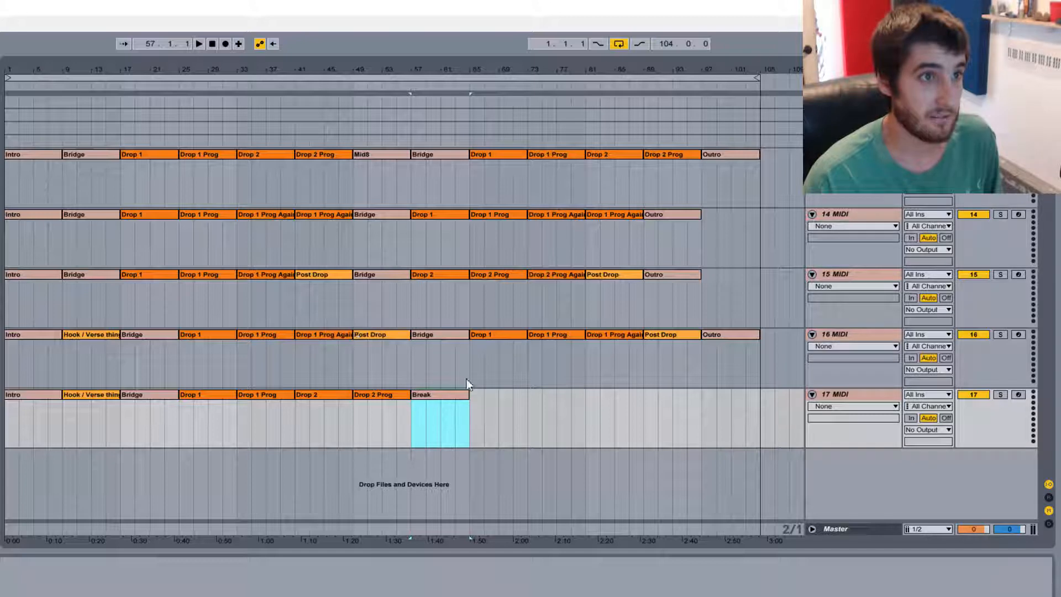
# Step: Color the Mid8 clip on the first structure track light peach
pyautogui.click(368, 154)
pyautogui.rightClick(392, 157)
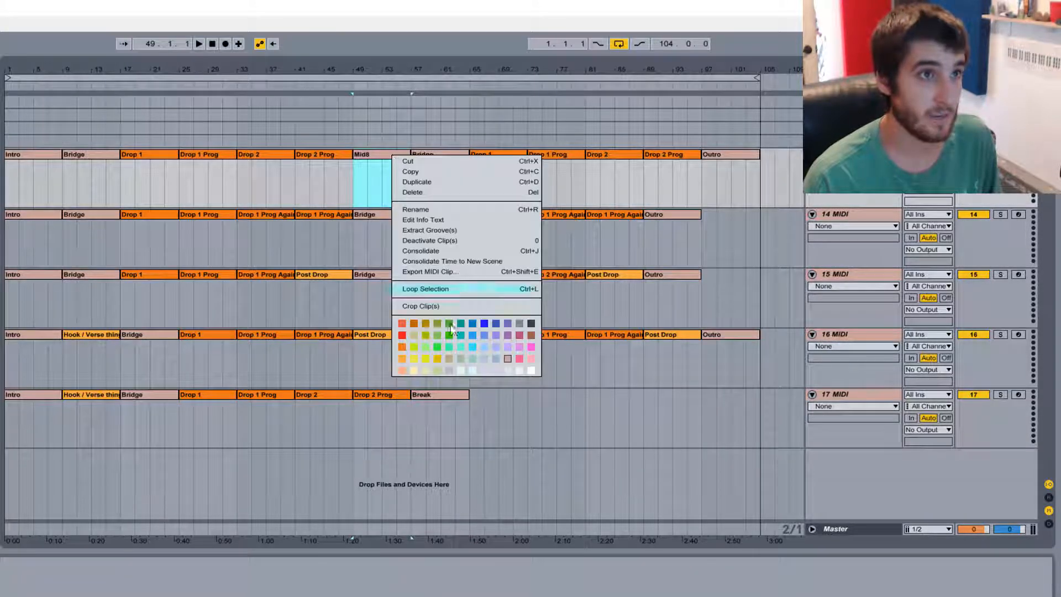
pyautogui.click(403, 371)
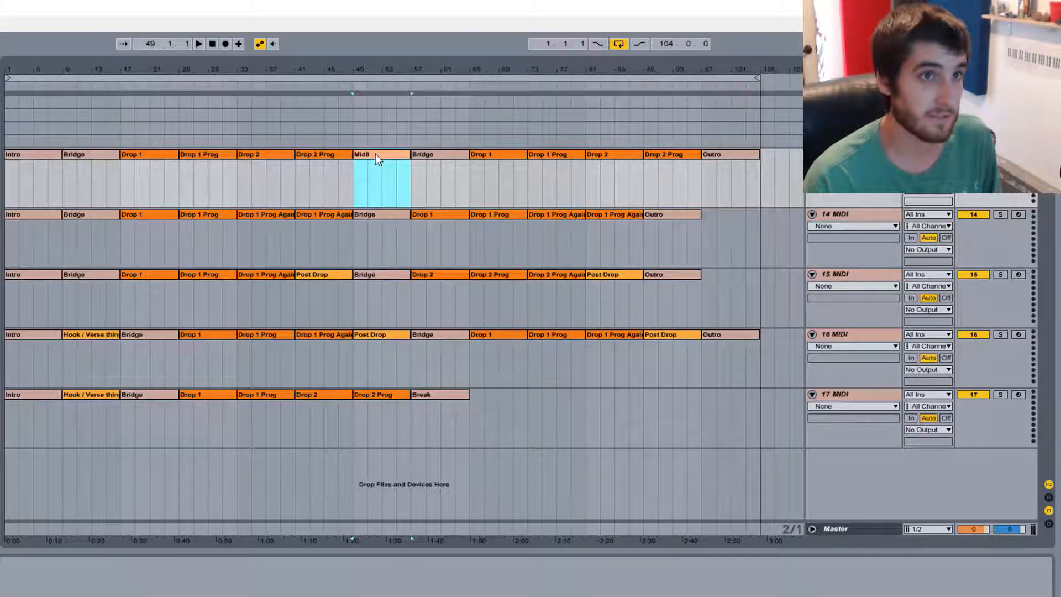
# Step: Extend the fifth structure track with copies of the first track's Mid8 at bar 65 and the fourth track's second Bridge at bar 73
pyautogui.moveTo(376, 154); pyautogui.dragTo(473, 401)
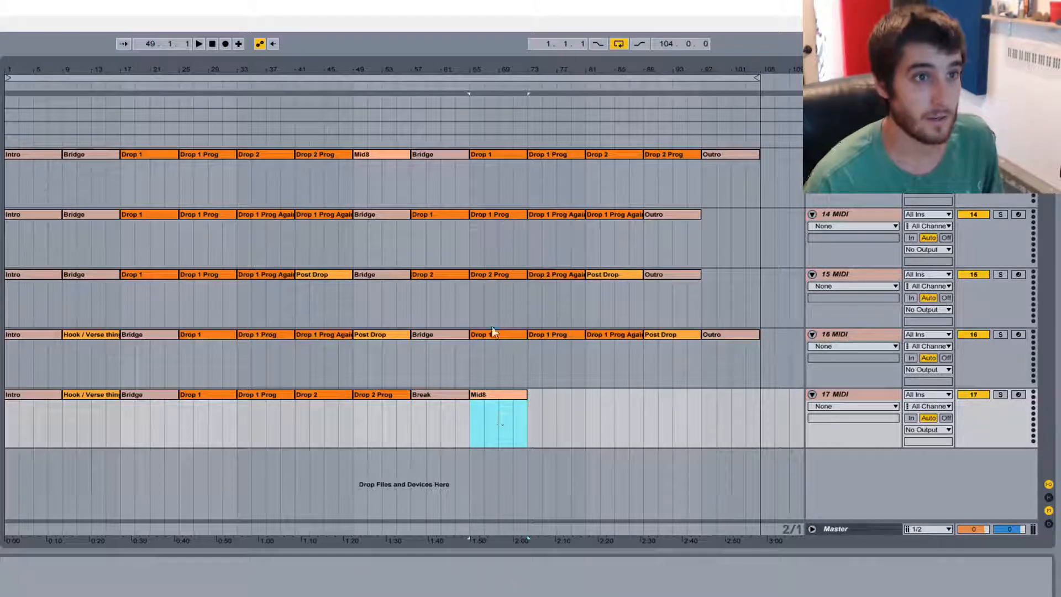
pyautogui.moveTo(425, 336); pyautogui.dragTo(580, 386)
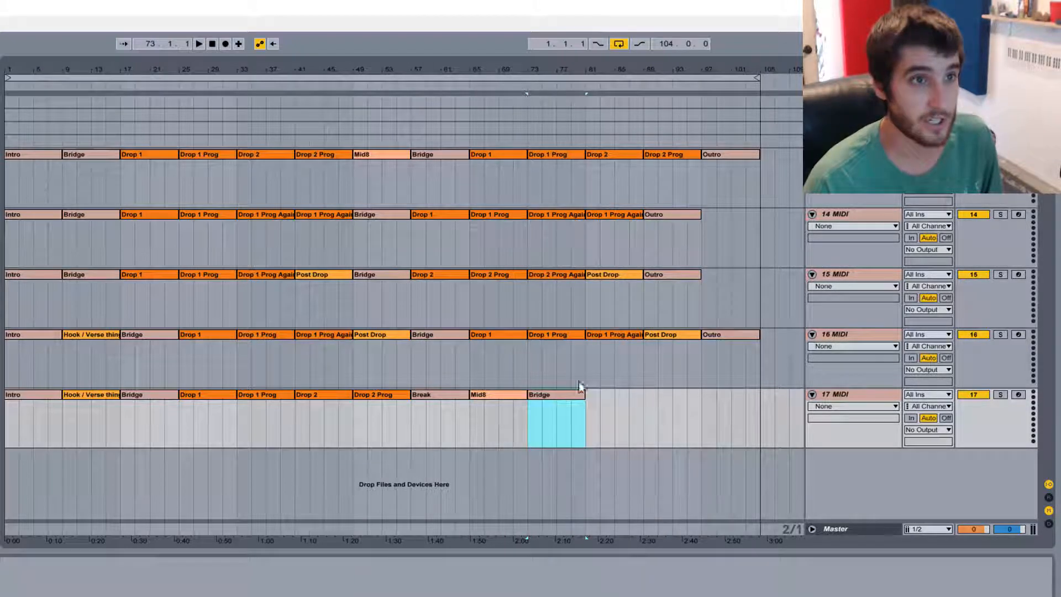
# Step: Copy the fifth structure track's four clips Drop 1 through Drop 2 Prog from bar 25 to bar 81 on the same track
pyautogui.click(502, 337)
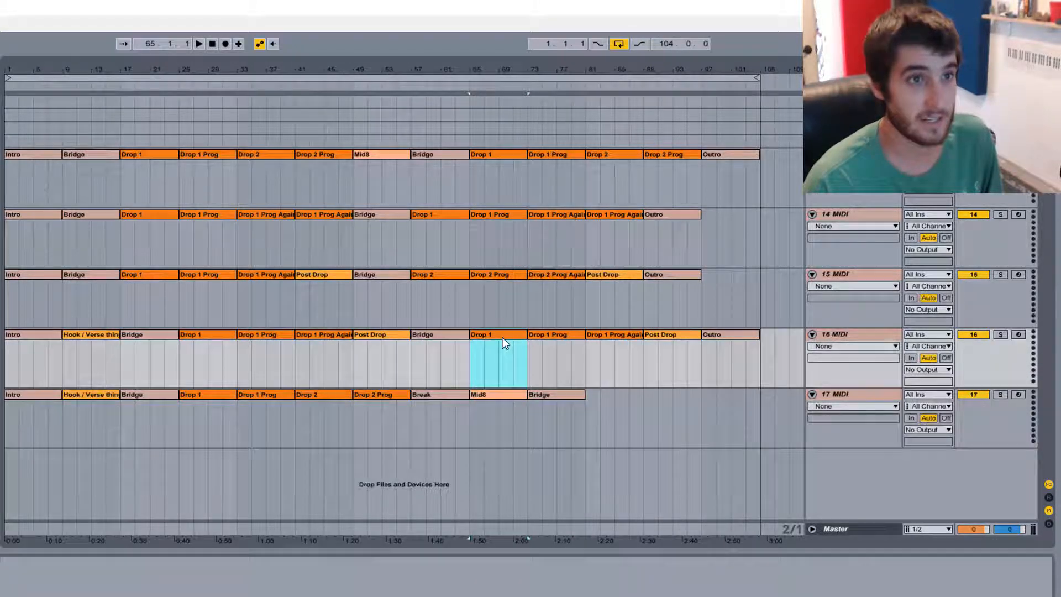
pyautogui.click(392, 397)
pyautogui.keyDown('shift'); pyautogui.click(194, 398); pyautogui.keyUp('shift')
pyautogui.moveTo(199, 396); pyautogui.dragTo(604, 419)
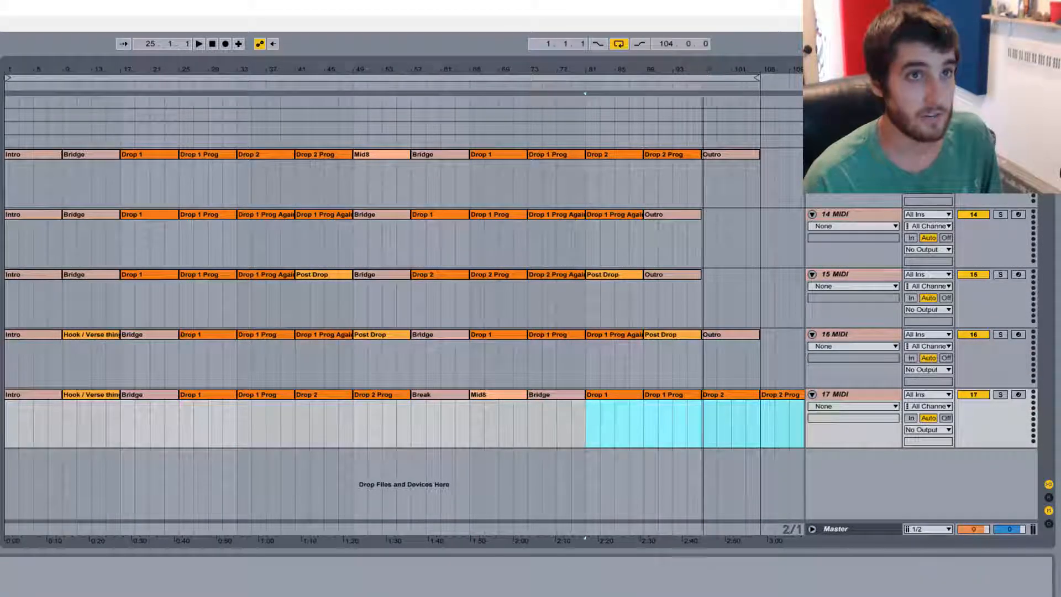
# Step: Copy the fourth track's Outro to bar 113 on the fifth structure track and extend the arrangement loop to end at bar 121
pyautogui.press('-')
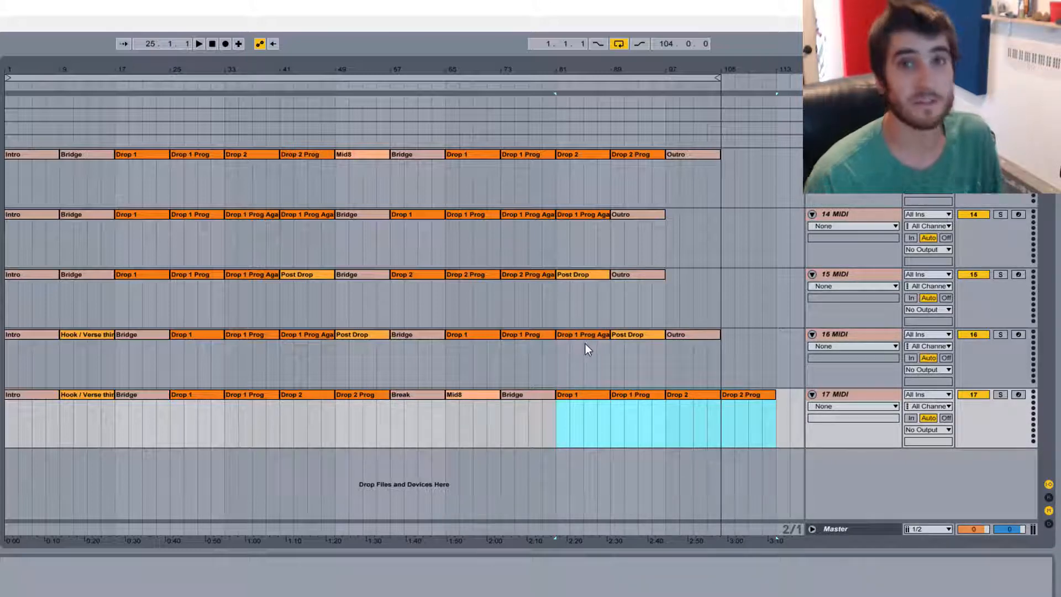
pyautogui.moveTo(690, 330); pyautogui.dragTo(782, 405)
pyautogui.moveTo(679, 72)
pyautogui.mouseDown()
pyautogui.moveTo(639, 73)
pyautogui.moveTo(754, 77)
pyautogui.mouseUp()
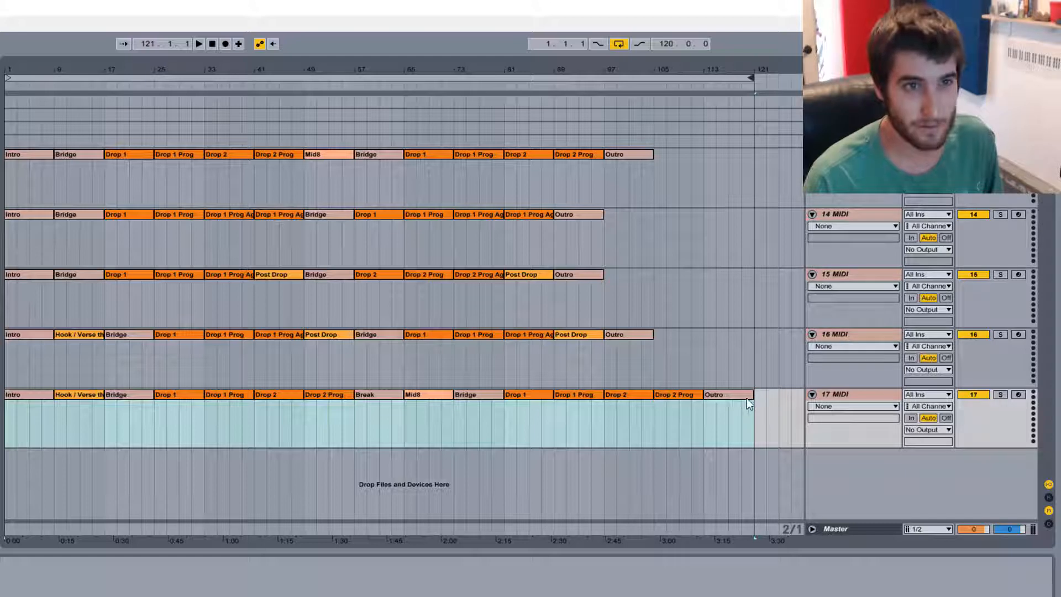
pyautogui.moveTo(751, 399)
pyautogui.mouseDown()
pyautogui.moveTo(712, 413)
pyautogui.moveTo(718, 396)
pyautogui.moveTo(754, 395)
pyautogui.mouseUp()
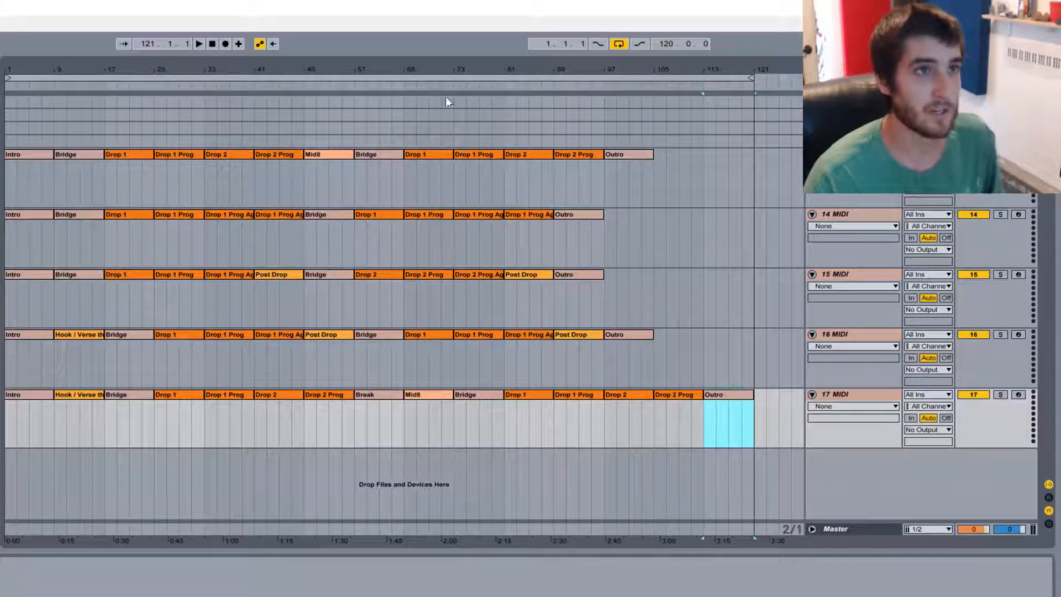
pyautogui.moveTo(441, 76); pyautogui.dragTo(459, 75)
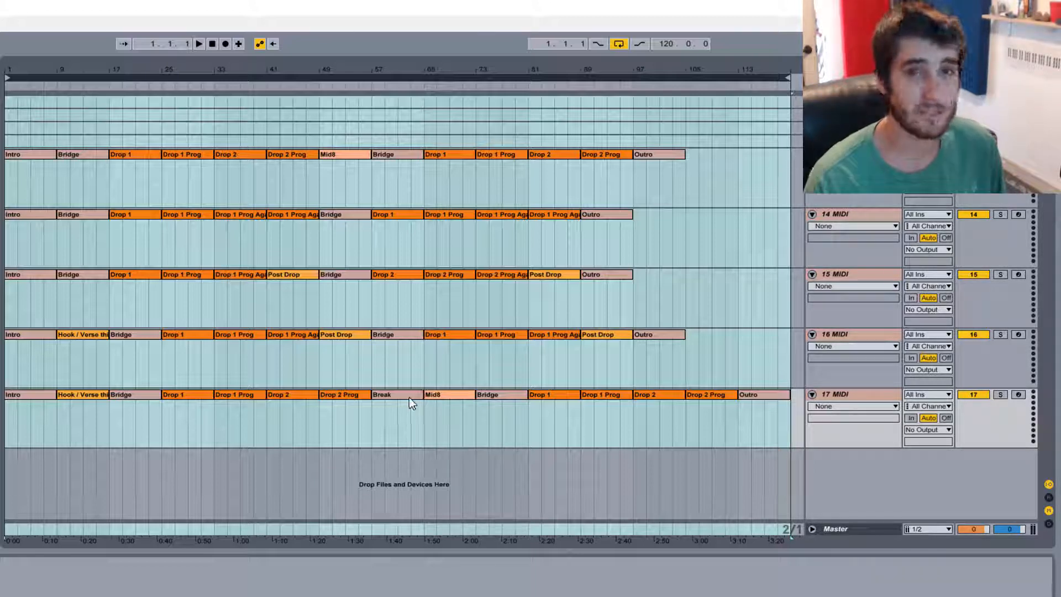
pyautogui.click(372, 424)
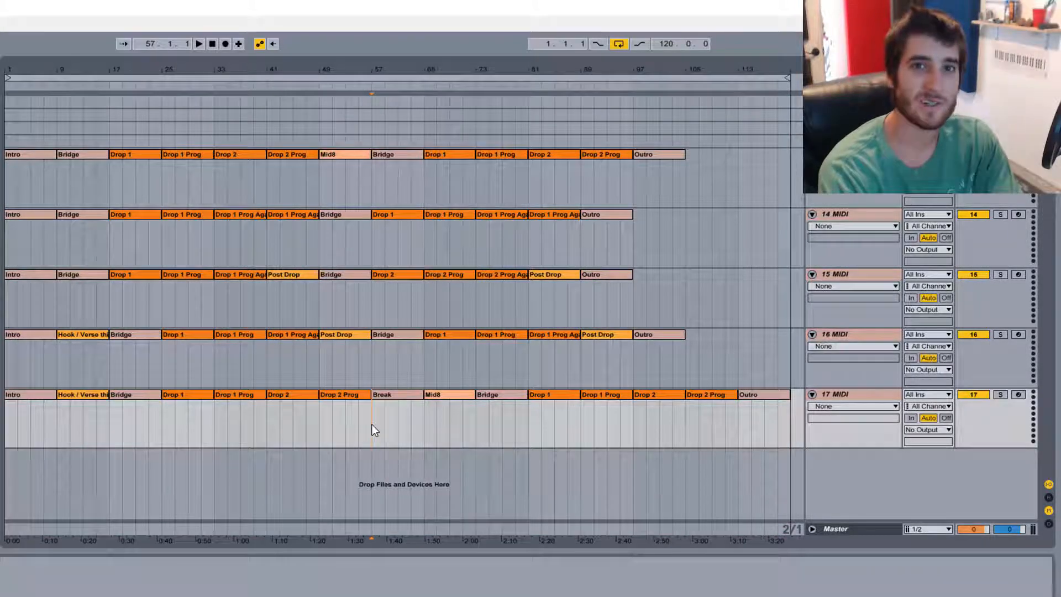